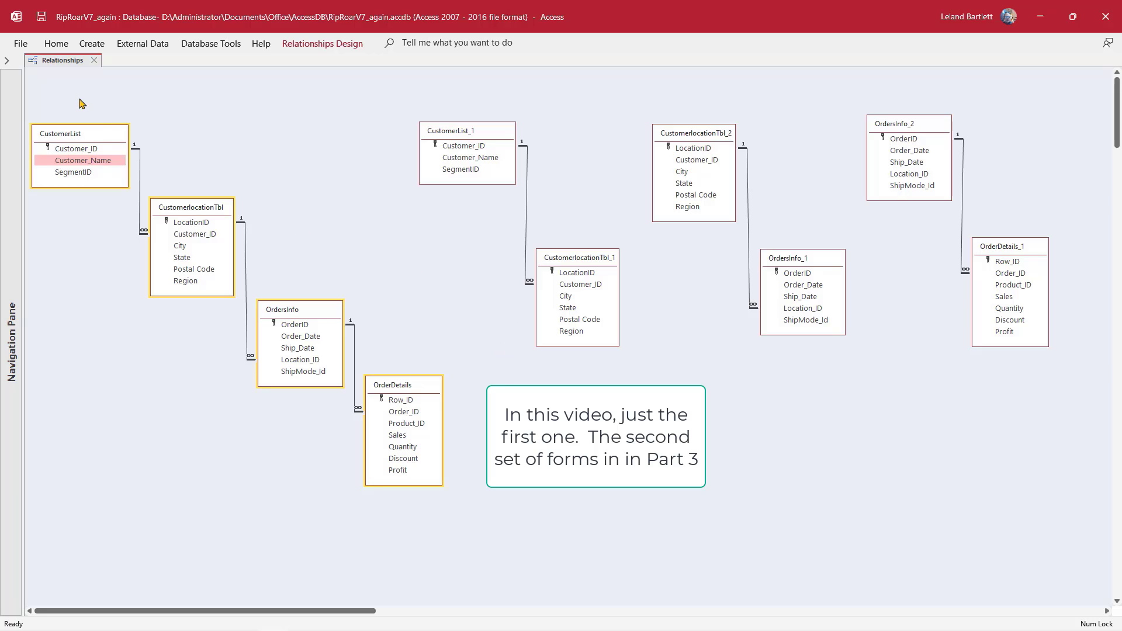
Examine the chain of four related tables and the three separate two-table relationships in the diagram.
{"action": "left_click_drag", "start_coordinate": [33, 111], "coordinate": [413, 503]}
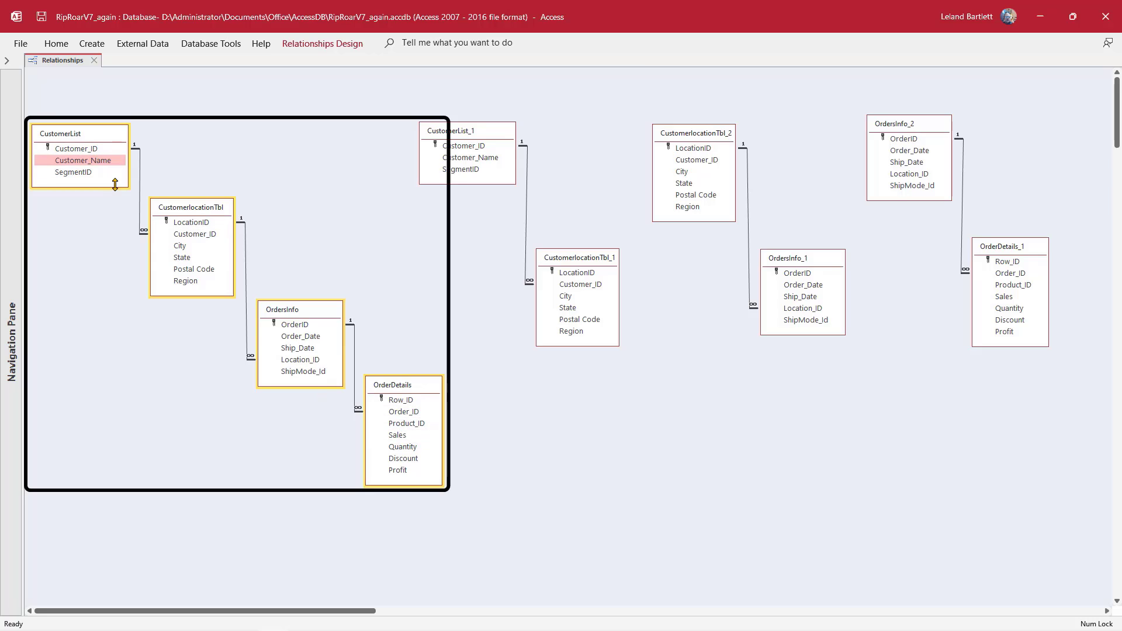
{"action": "left_click", "coordinate": [179, 236]}
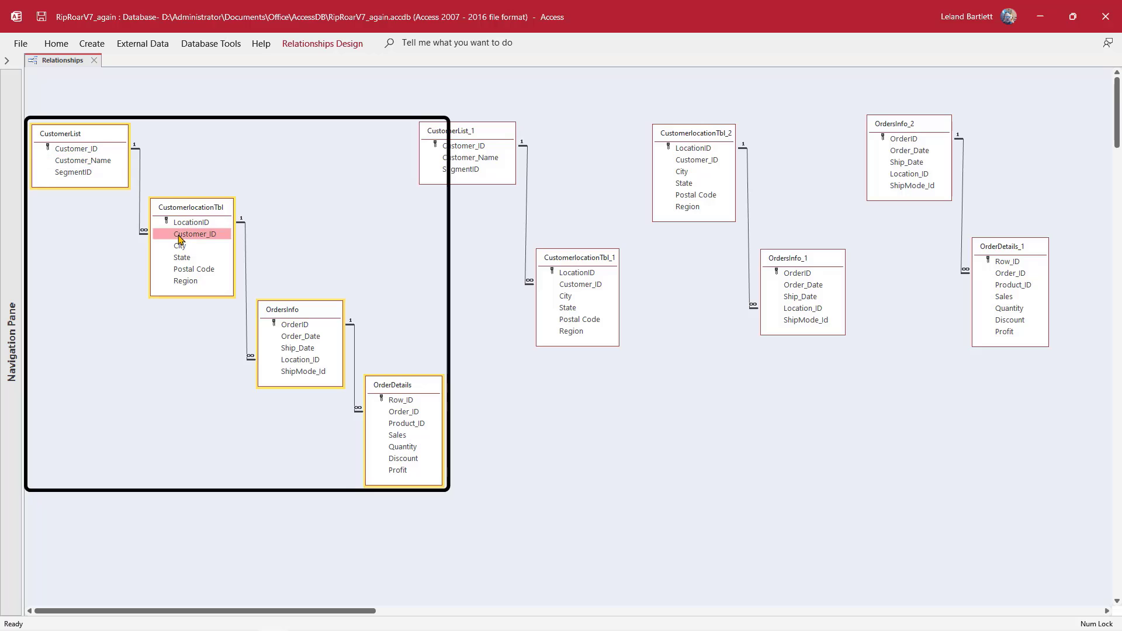
{"action": "left_click", "coordinate": [288, 339]}
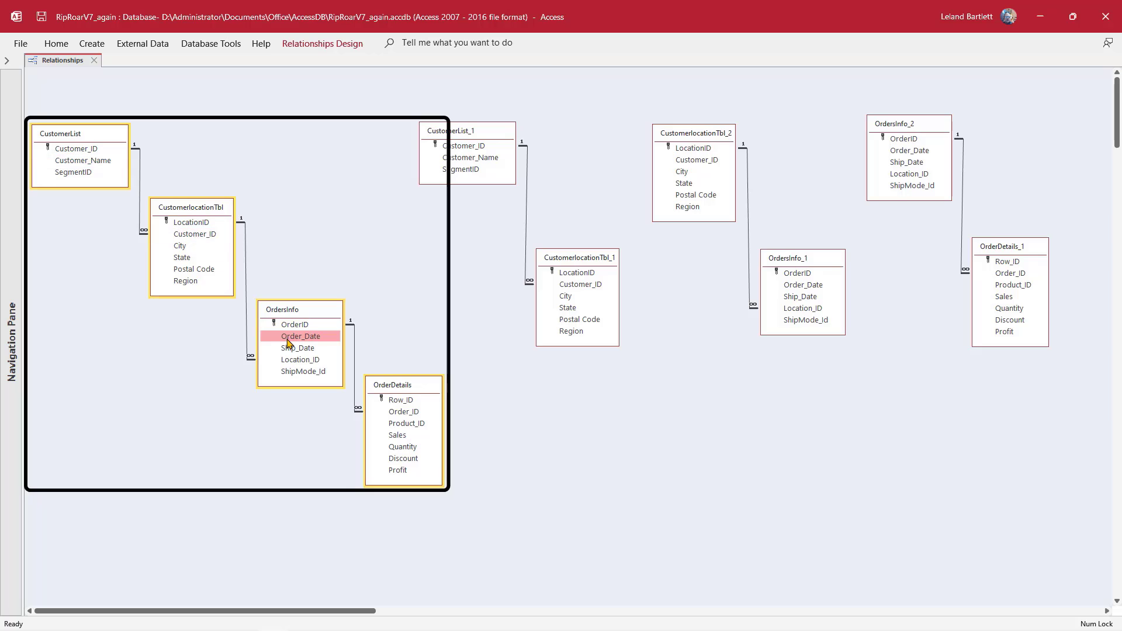
{"action": "left_click", "coordinate": [395, 427]}
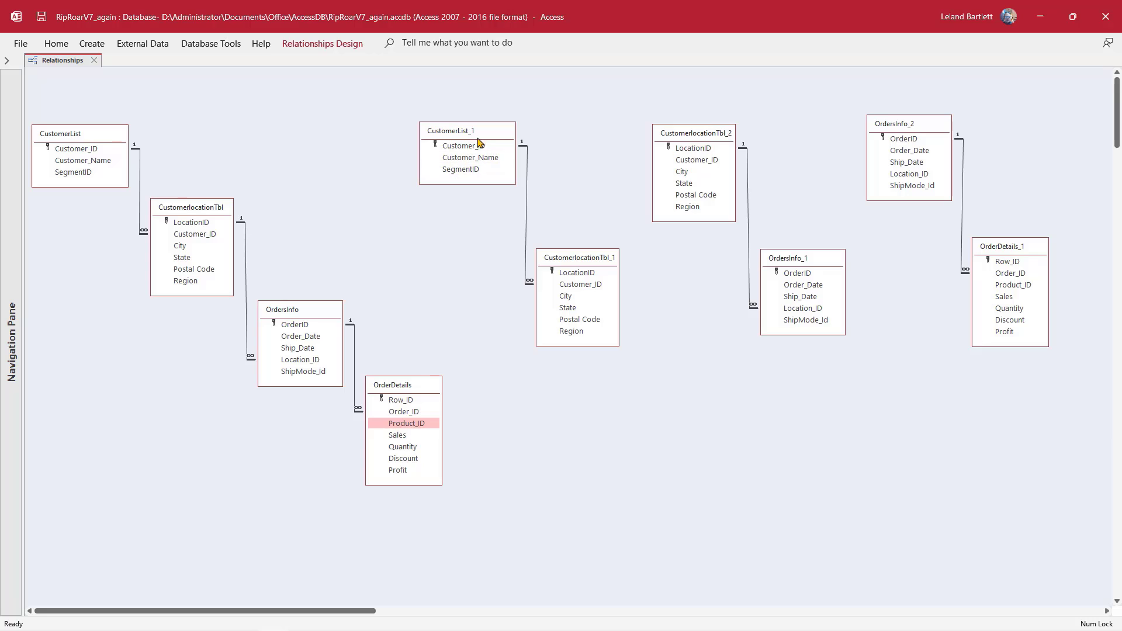
{"action": "left_click_drag", "start_coordinate": [407, 123], "coordinate": [606, 345]}
{"action": "mouse_move", "coordinate": [622, 103]}
{"action": "left_mouse_down"}
{"action": "mouse_move", "coordinate": [627, 142]}
{"action": "mouse_move", "coordinate": [789, 321]}
{"action": "mouse_move", "coordinate": [841, 330]}
{"action": "left_mouse_up"}
{"action": "left_click_drag", "start_coordinate": [848, 106], "coordinate": [1046, 334]}
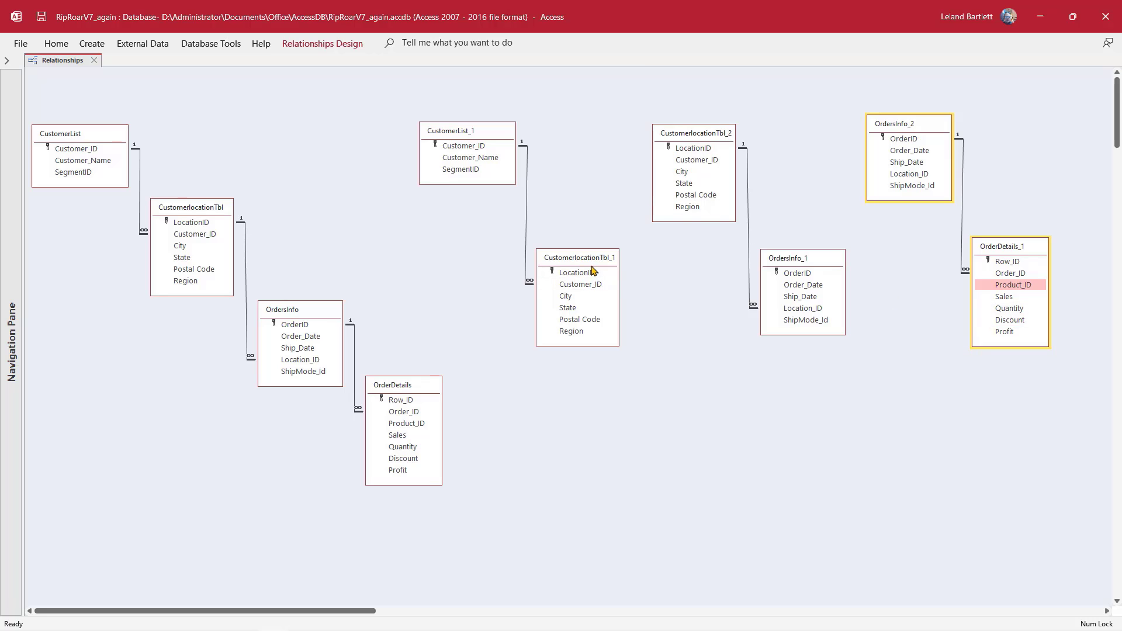
Relate CustomerlocationTbl_1 to CustomerlocationTbl_2 on LocationID and OrdersInfo_1 to OrdersInfo_2 on OrderID.
{"action": "left_click_drag", "start_coordinate": [604, 273], "coordinate": [673, 153]}
{"action": "left_click", "coordinate": [635, 188]}
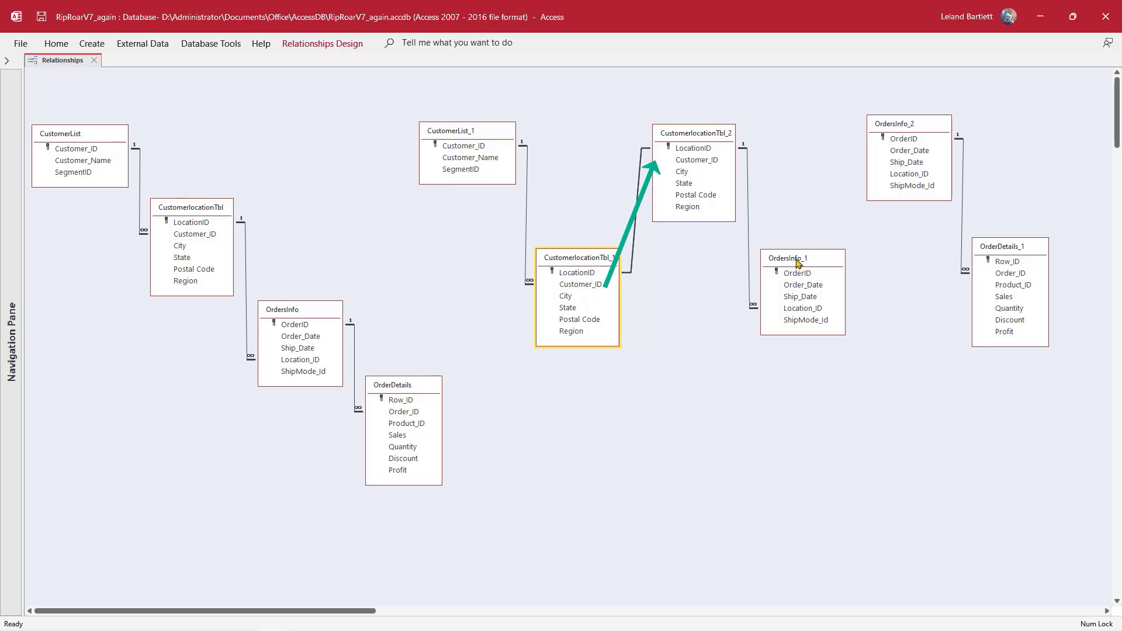
{"action": "left_click_drag", "start_coordinate": [806, 276], "coordinate": [890, 144]}
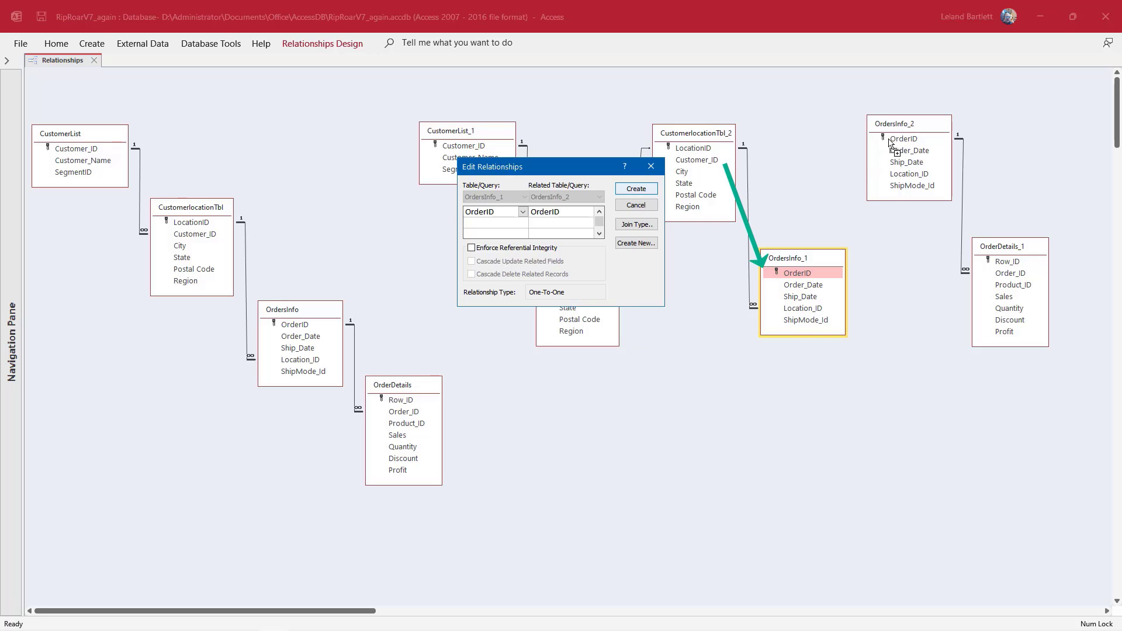
{"action": "key", "text": "Return"}
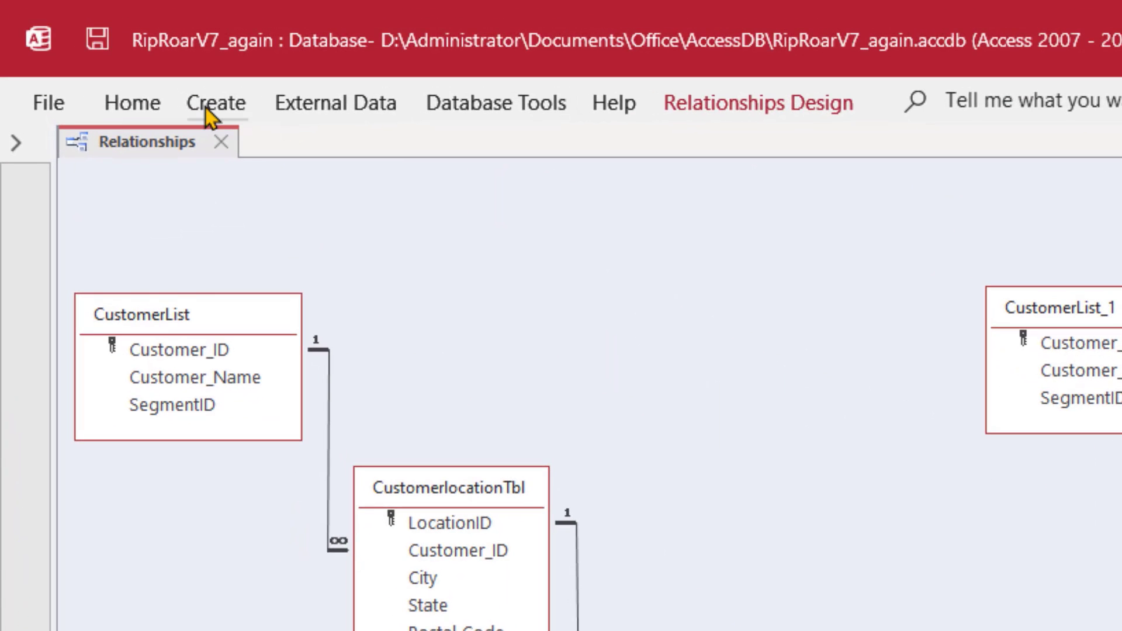
Start a new form with the Form Wizard and add all fields of the CustomerList table.
{"action": "left_click", "coordinate": [212, 105]}
{"action": "left_click", "coordinate": [889, 153]}
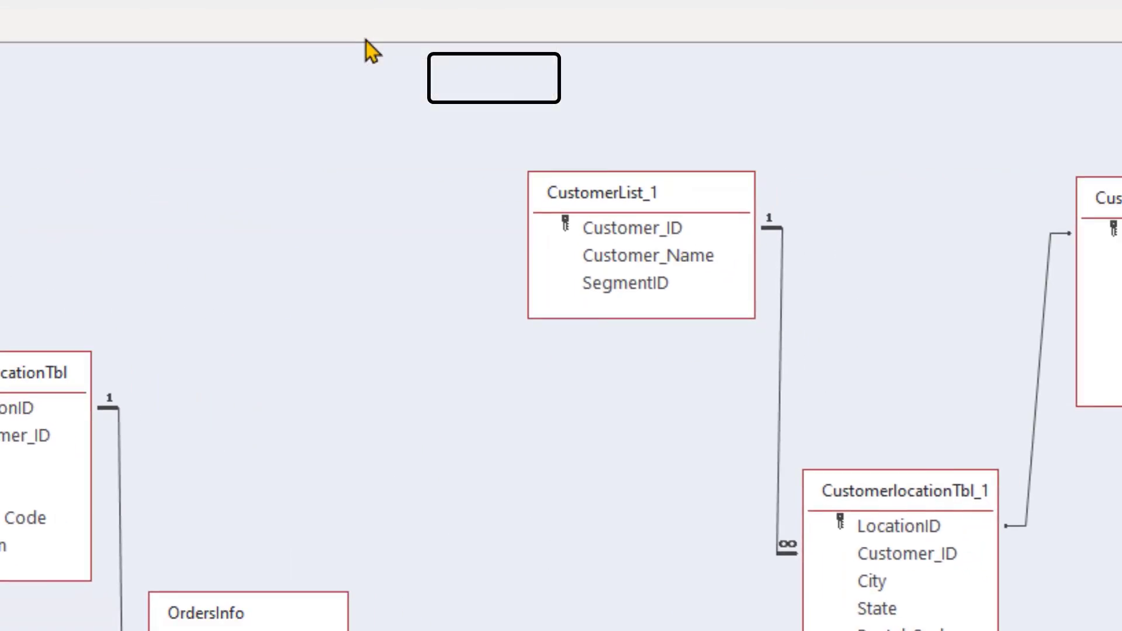
{"action": "left_click", "coordinate": [531, 261]}
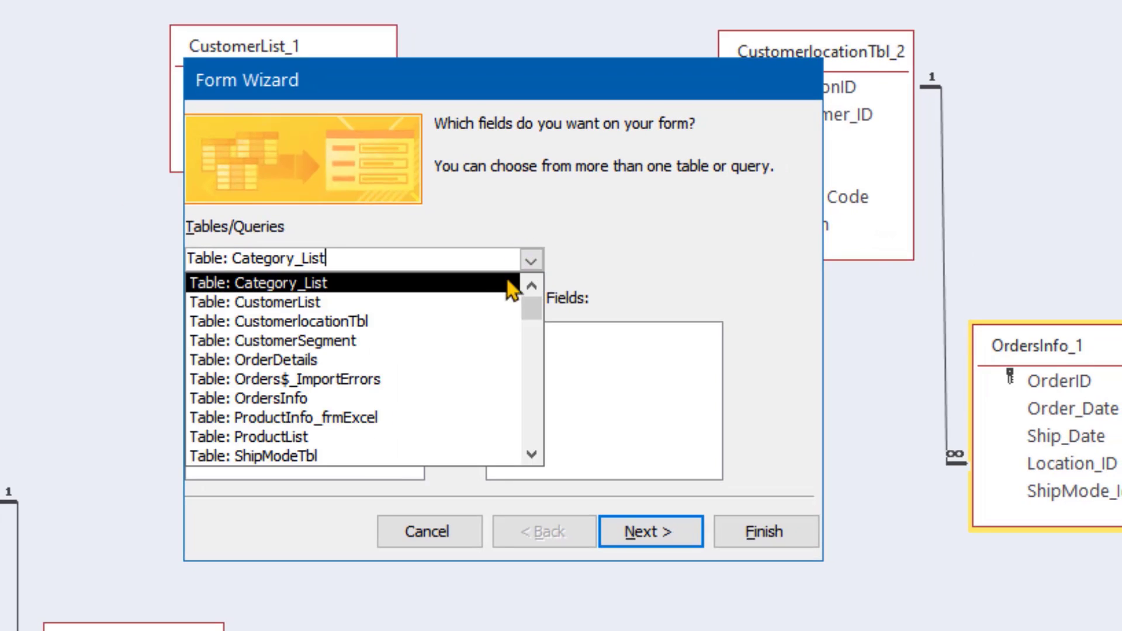
{"action": "left_click", "coordinate": [399, 302]}
{"action": "left_click", "coordinate": [457, 377]}
Add all fields of the CustomerlocationTbl and OrdersInfo tables to the form's selected fields.
{"action": "left_click", "coordinate": [531, 260]}
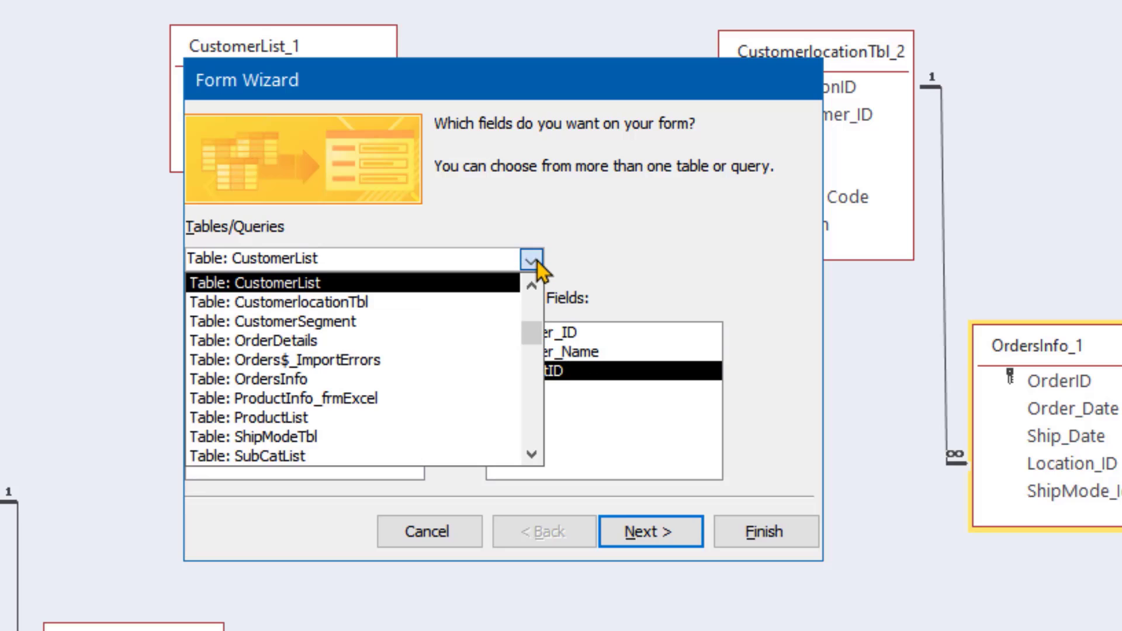
{"action": "left_click", "coordinate": [471, 308]}
{"action": "left_click", "coordinate": [457, 375]}
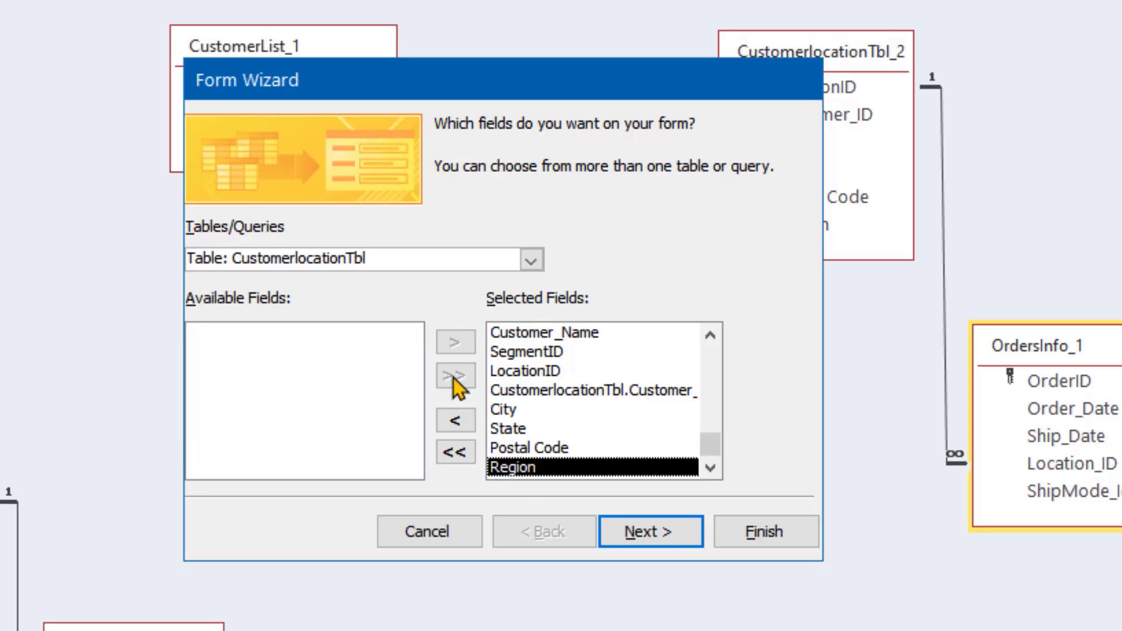
{"action": "left_click", "coordinate": [529, 260]}
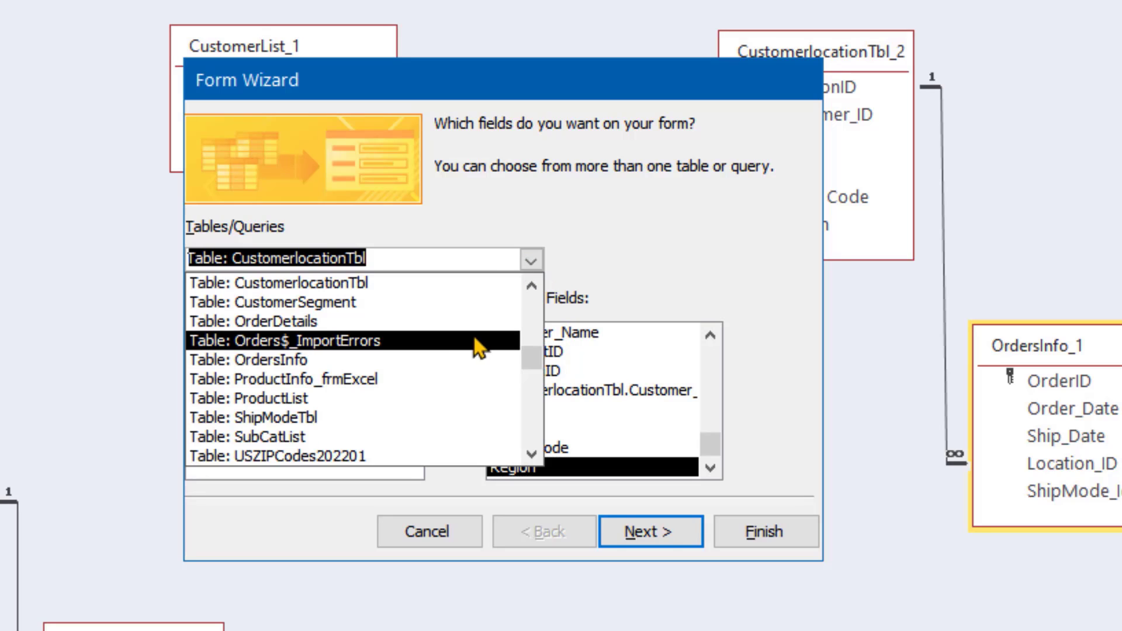
{"action": "scroll", "coordinate": [445, 330], "scroll_direction": "up", "scroll_amount": 1}
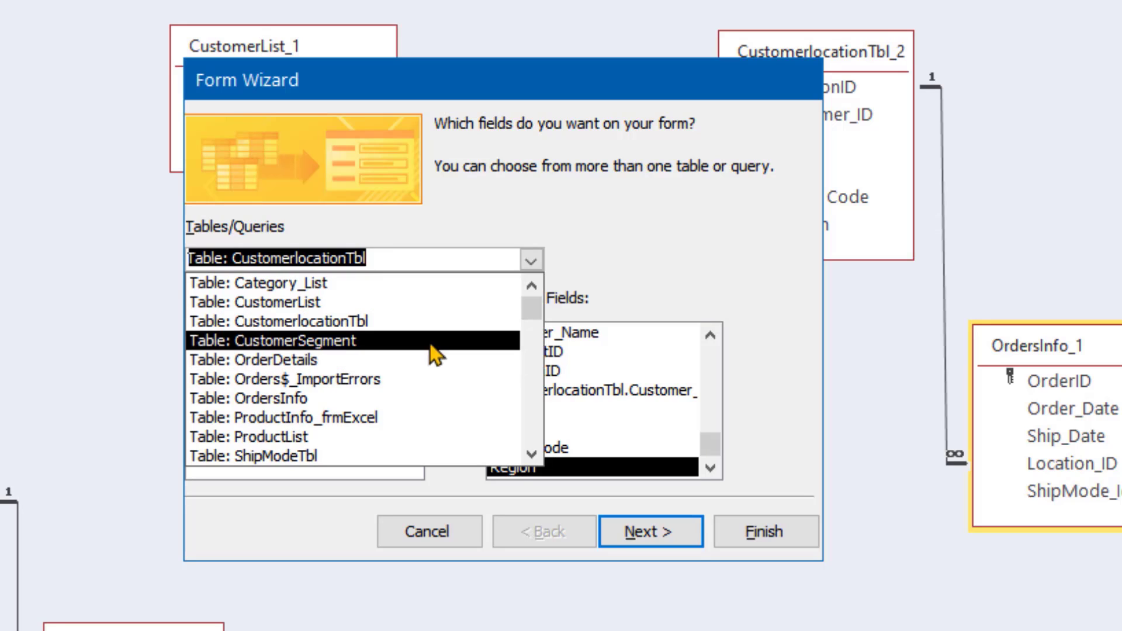
{"action": "left_click", "coordinate": [406, 399]}
{"action": "left_click", "coordinate": [457, 376]}
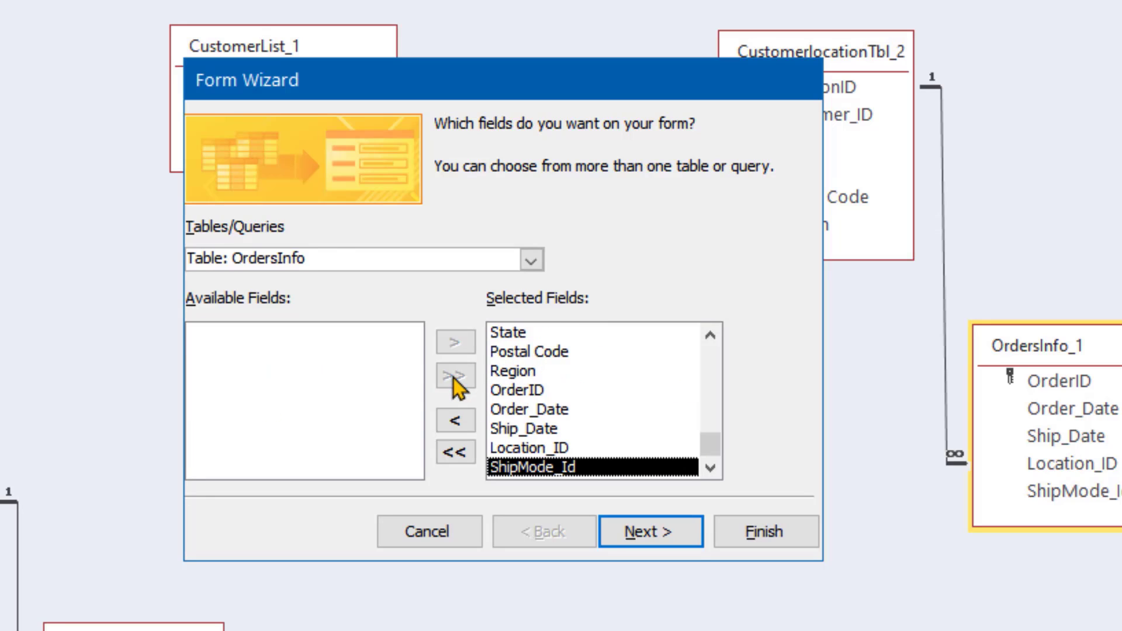
Add all fields of the OrderDetails table and proceed to the choice of data view.
{"action": "left_click", "coordinate": [535, 269]}
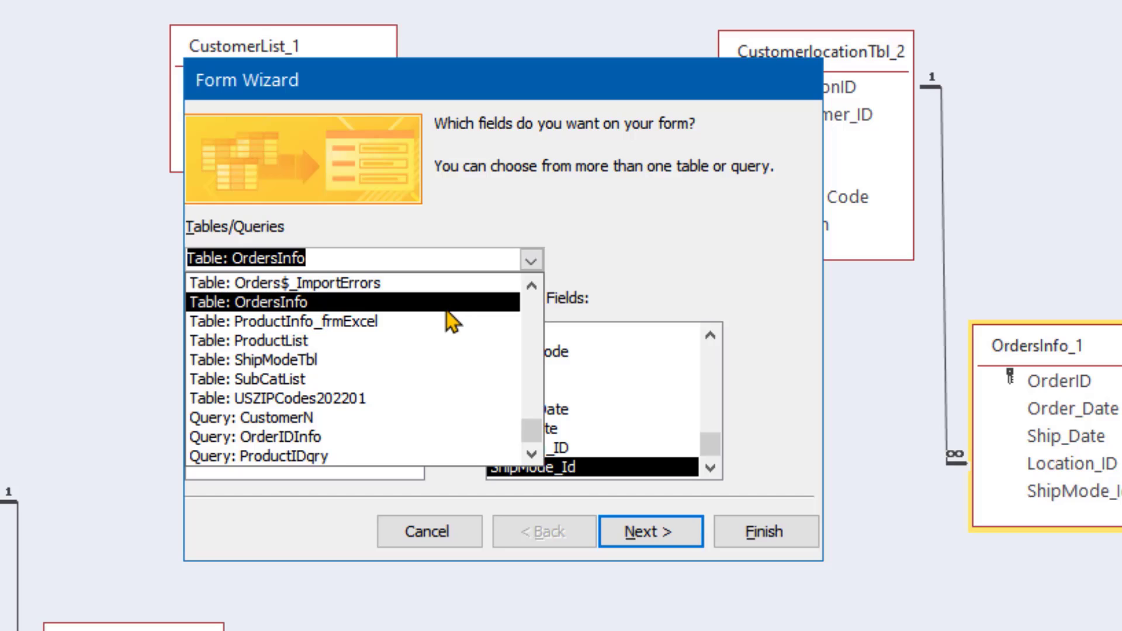
{"action": "scroll", "coordinate": [429, 344], "scroll_direction": "up", "scroll_amount": 1}
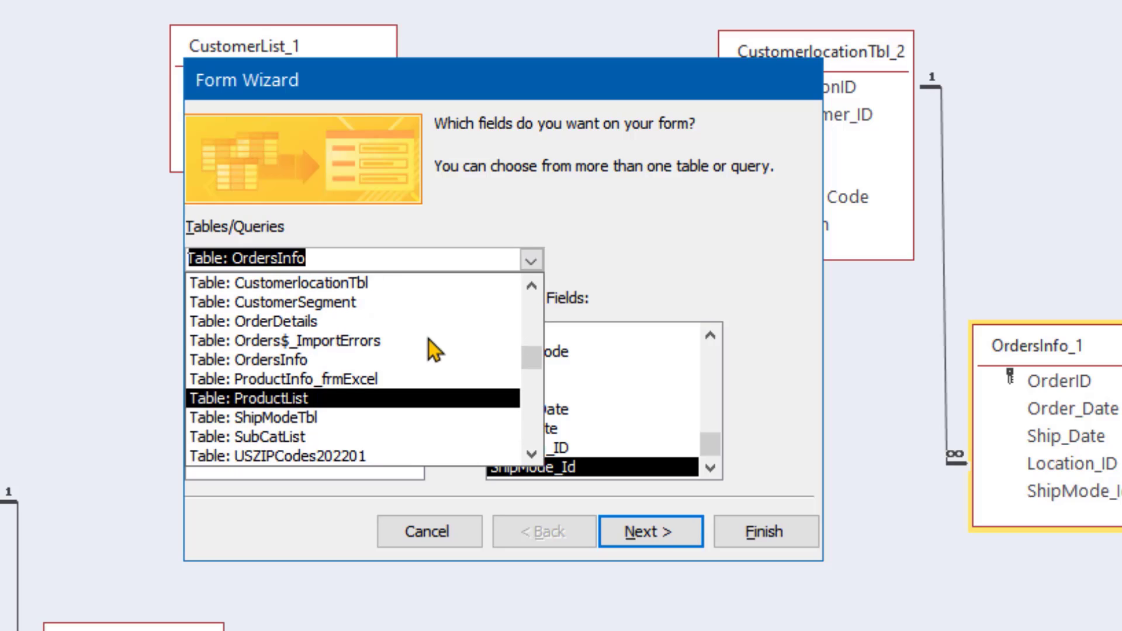
{"action": "left_click", "coordinate": [402, 323]}
{"action": "left_click", "coordinate": [460, 375]}
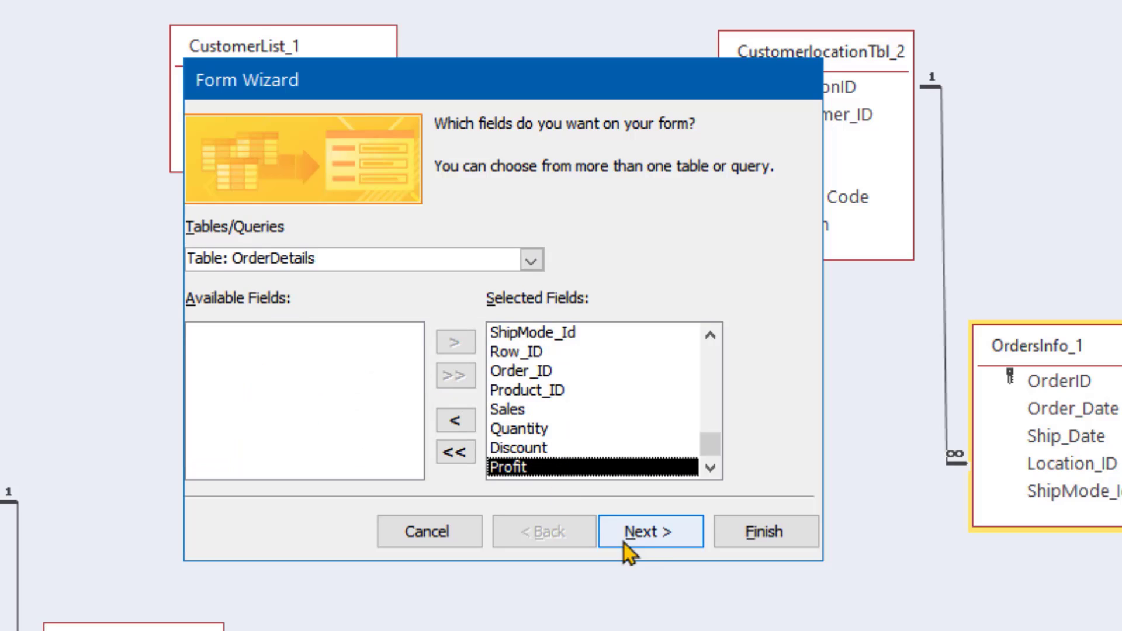
{"action": "left_click", "coordinate": [646, 533]}
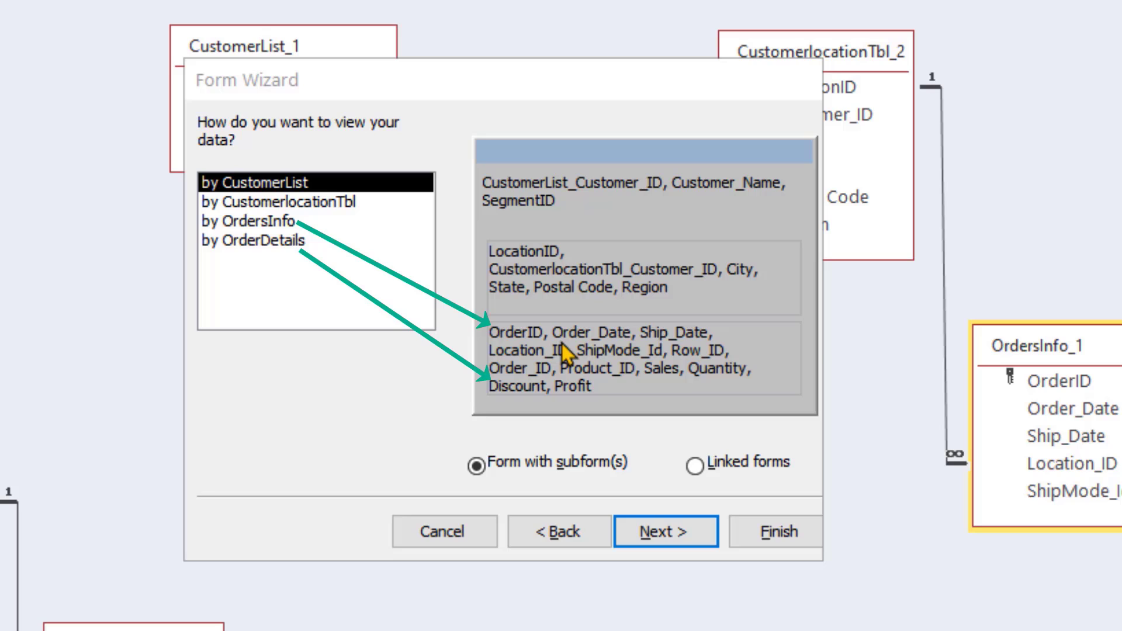
Compare the data view options, then accept viewing by CustomerlocationTbl as a form with subforms.
{"action": "left_click", "coordinate": [317, 205]}
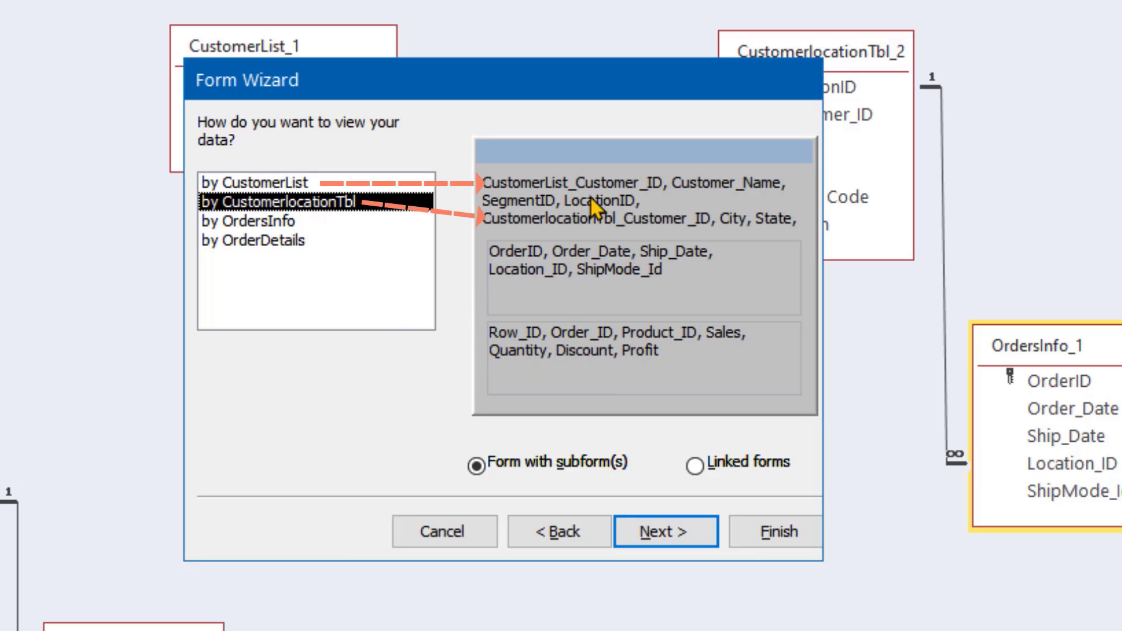
{"action": "left_click", "coordinate": [295, 222]}
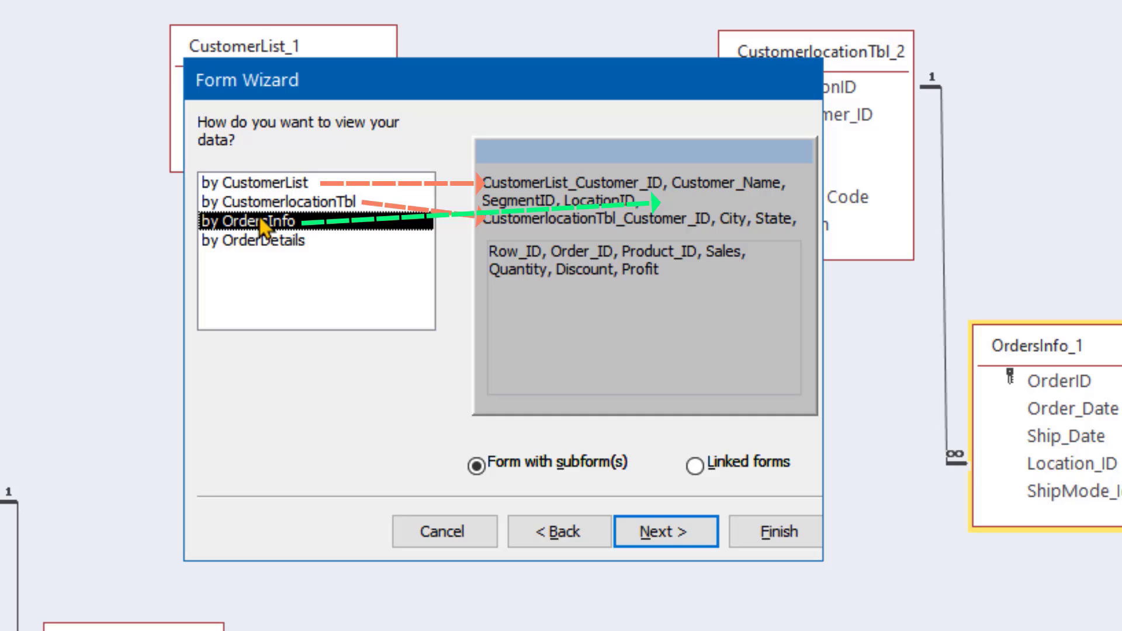
{"action": "left_click", "coordinate": [264, 241]}
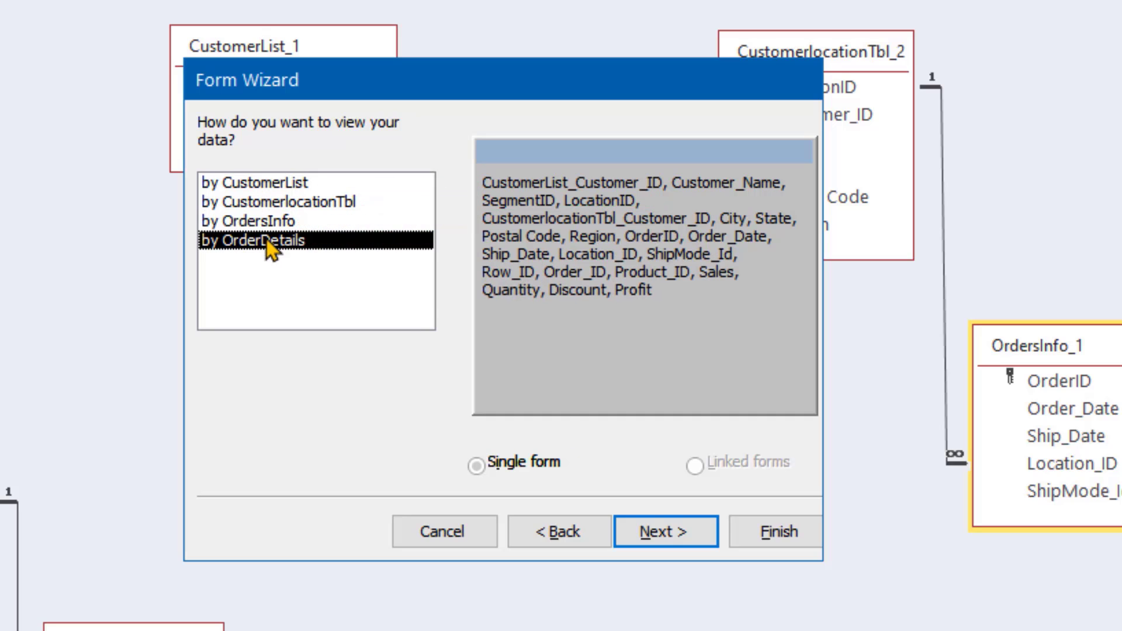
{"action": "left_click", "coordinate": [328, 204]}
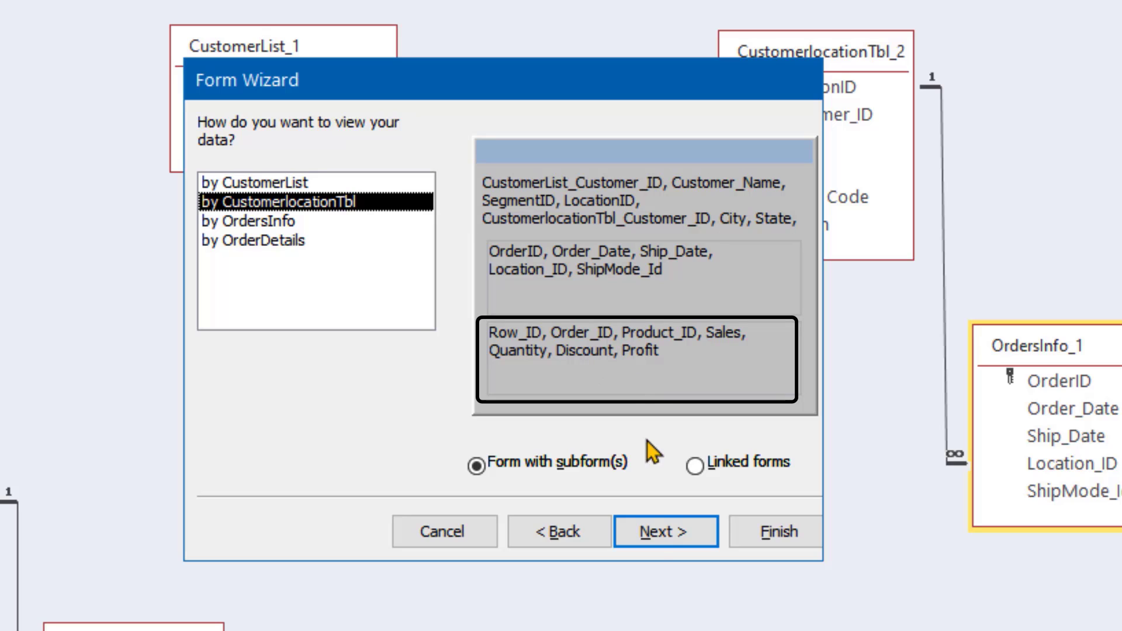
{"action": "left_click", "coordinate": [656, 532]}
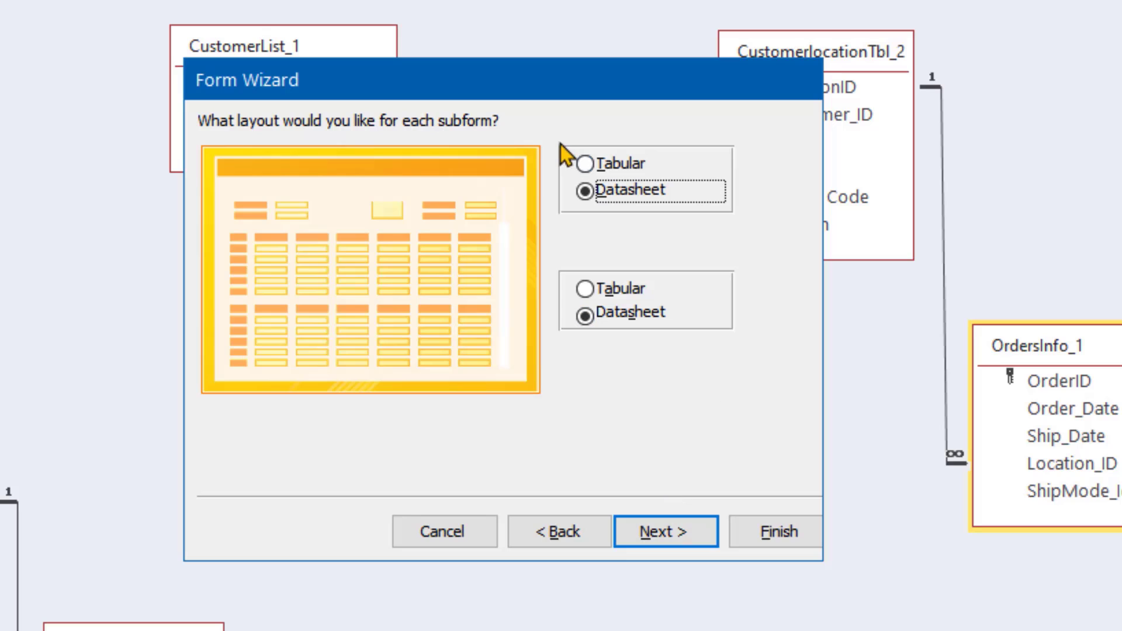
Set the layout of both subforms to Tabular and proceed to the form titles.
{"action": "left_click", "coordinate": [586, 164]}
{"action": "left_click", "coordinate": [587, 291]}
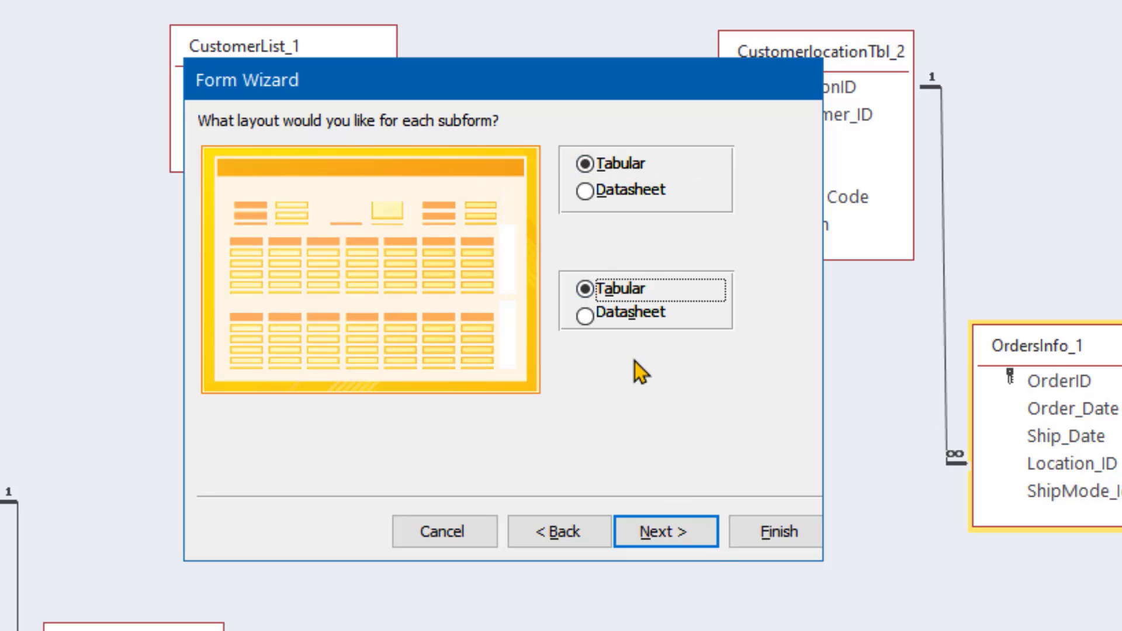
{"action": "left_click", "coordinate": [675, 531]}
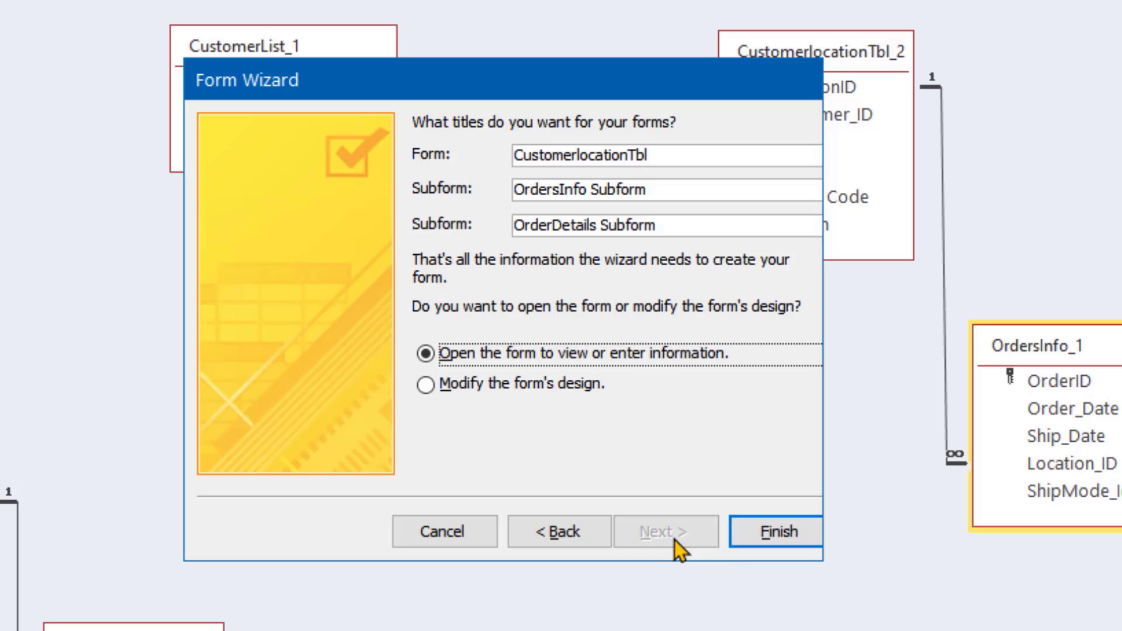
Prefix the titles of the main form and both subforms with "A_".
{"action": "left_click", "coordinate": [525, 155]}
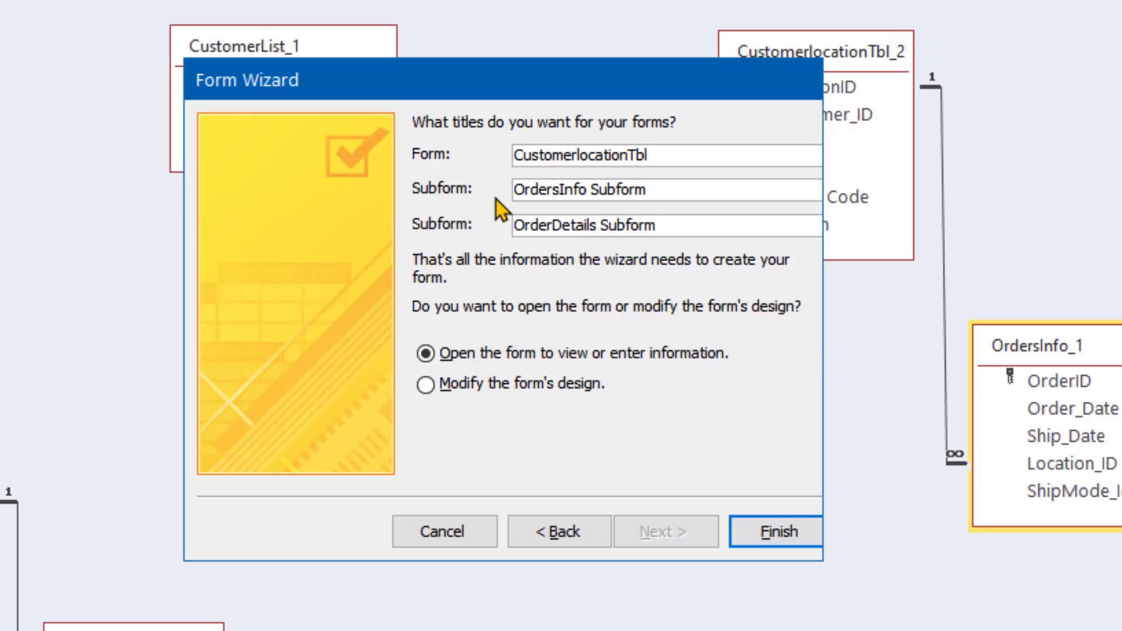
{"action": "type", "text": "A_"}
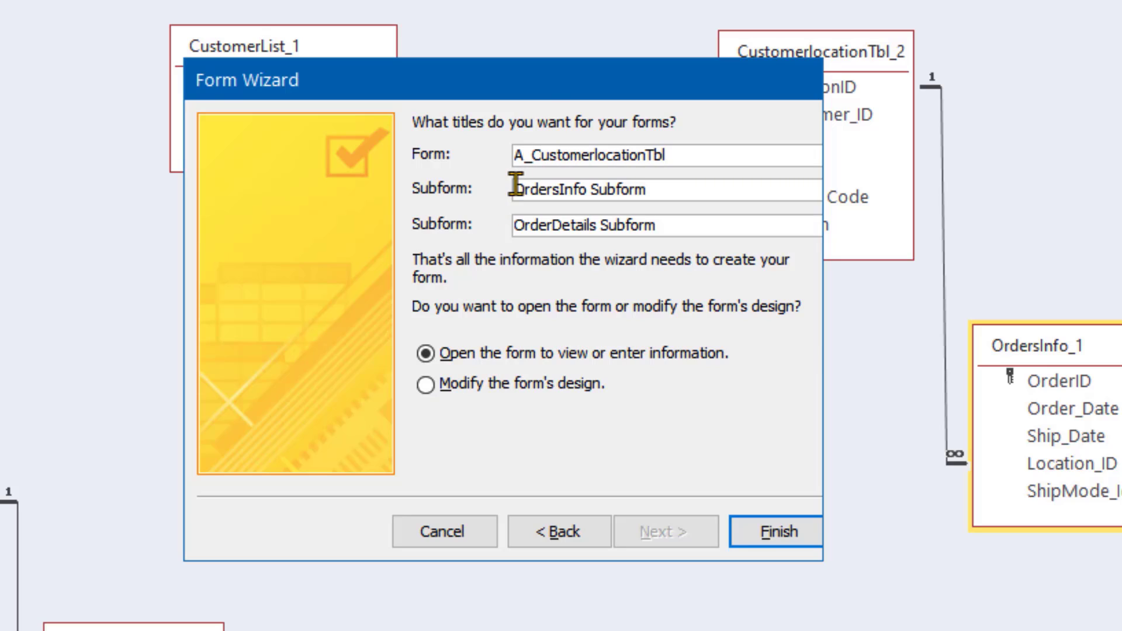
{"action": "type", "text": "A_"}
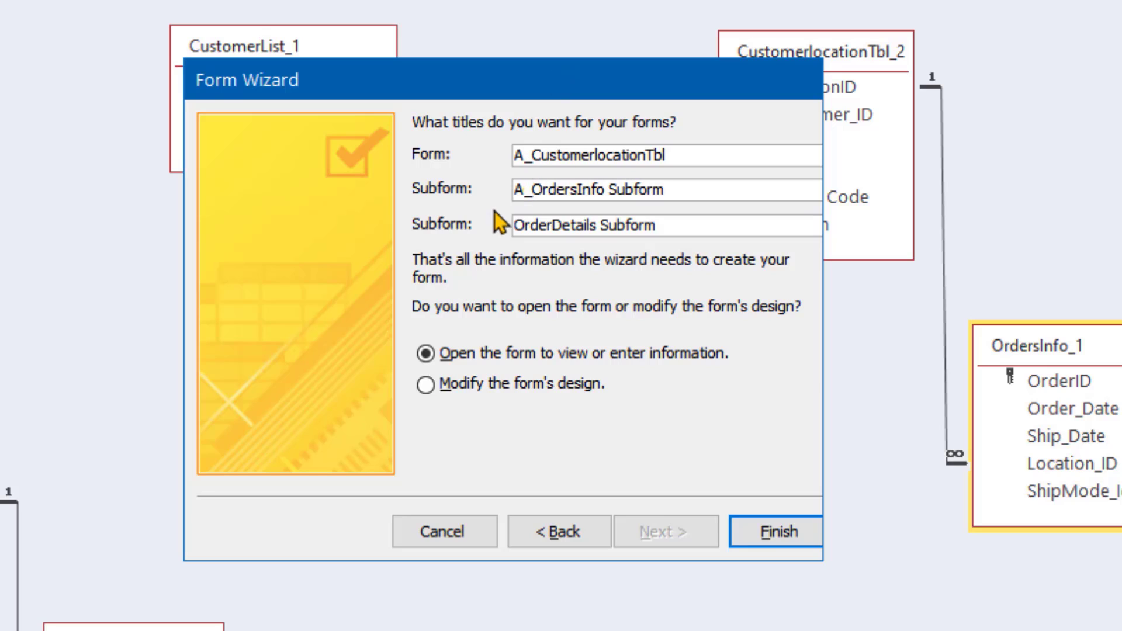
{"action": "left_click", "coordinate": [518, 227]}
{"action": "type", "text": "A"}
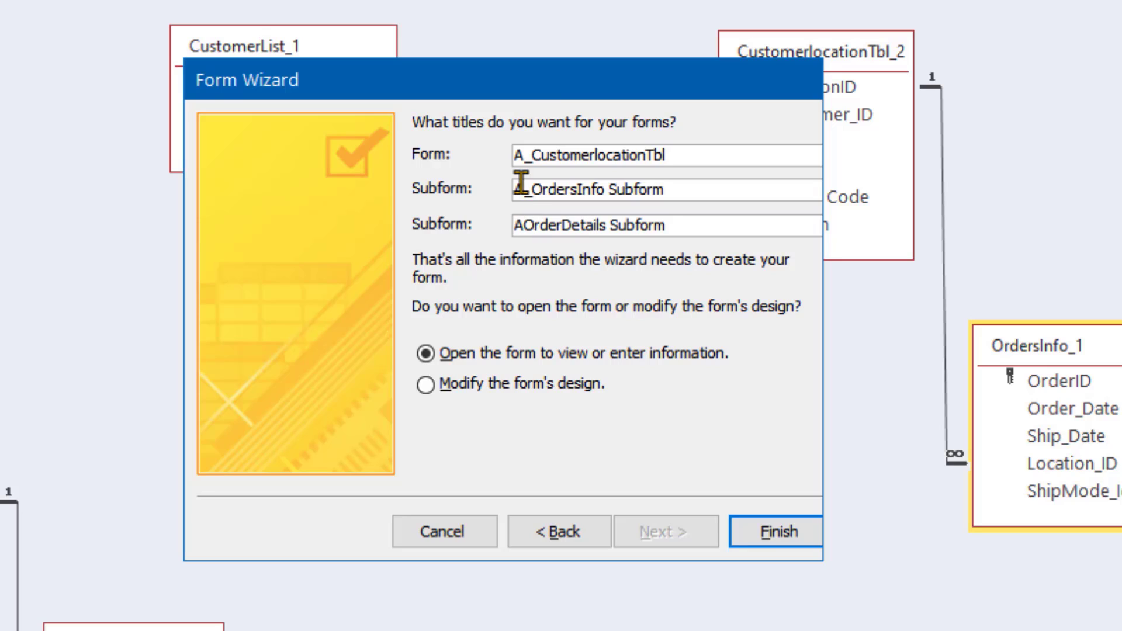
{"action": "type", "text": "_"}
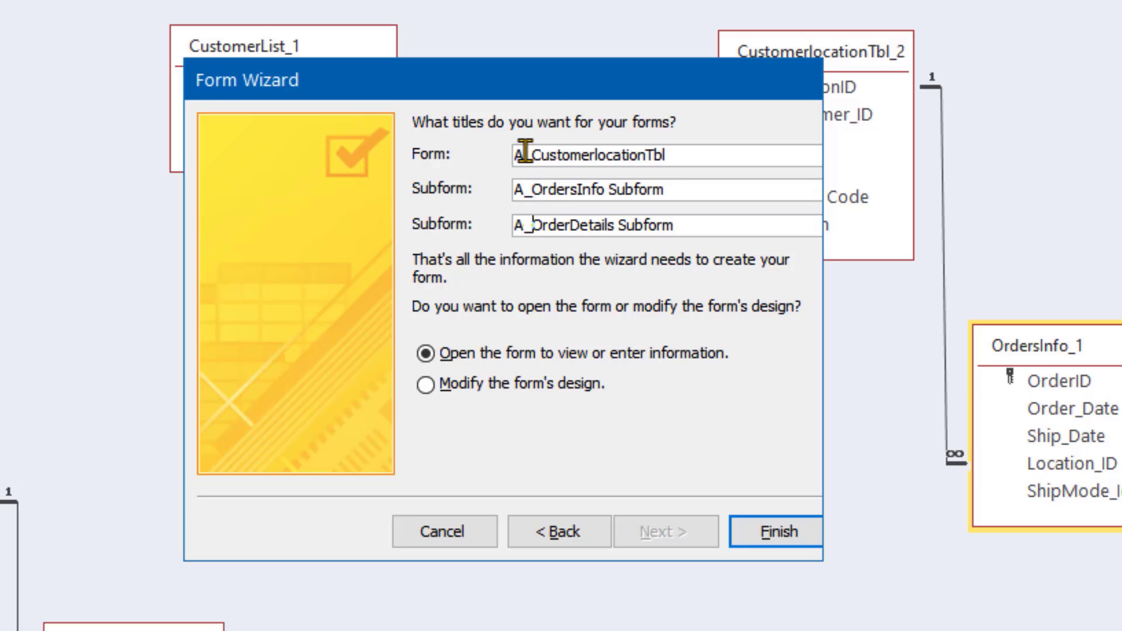
Number the title prefixes to give A1_CustomerlocationTbl, A2_OrdersInfo Subform and A3_OrderDetails Subform.
{"action": "left_click", "coordinate": [524, 155]}
{"action": "type", "text": "1"}
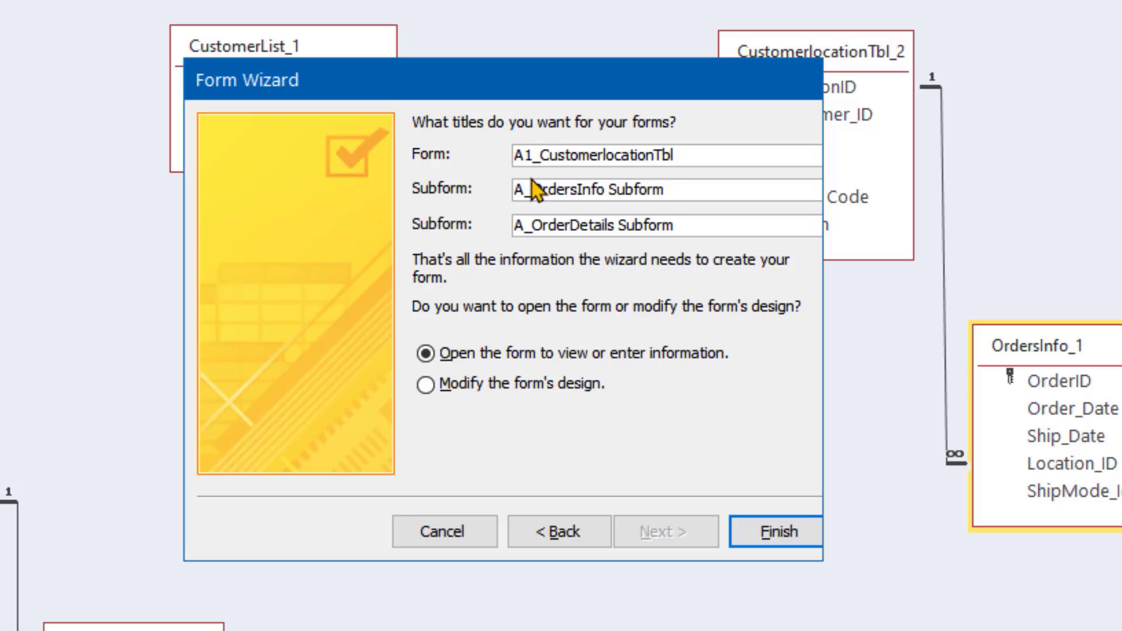
{"action": "left_click", "coordinate": [524, 189]}
{"action": "type", "text": "2"}
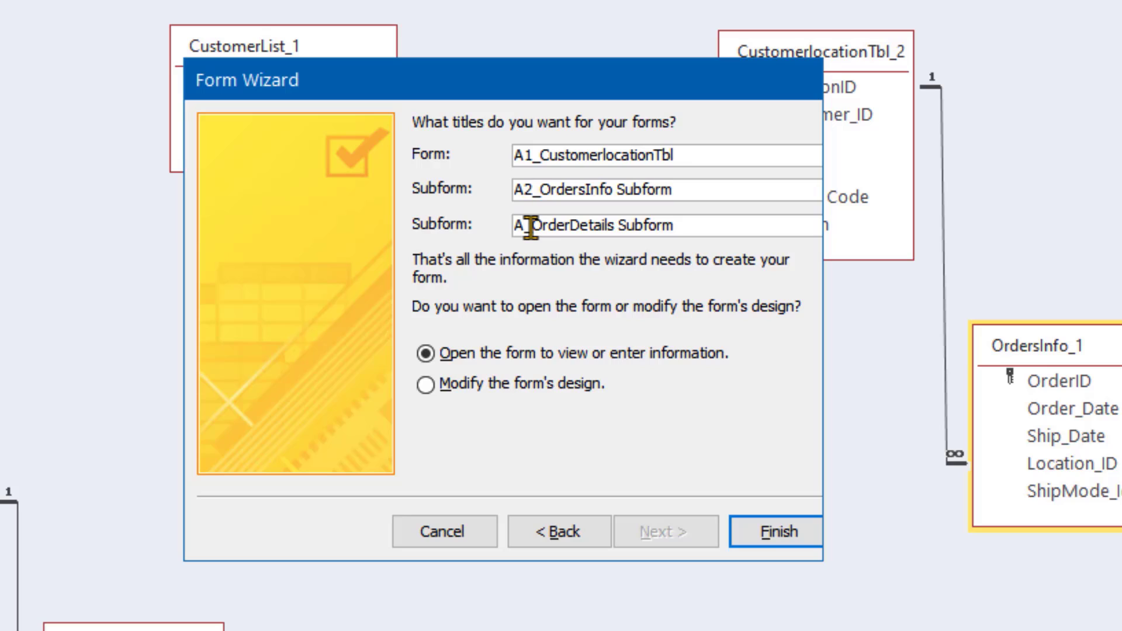
{"action": "left_click", "coordinate": [525, 225]}
{"action": "type", "text": "3"}
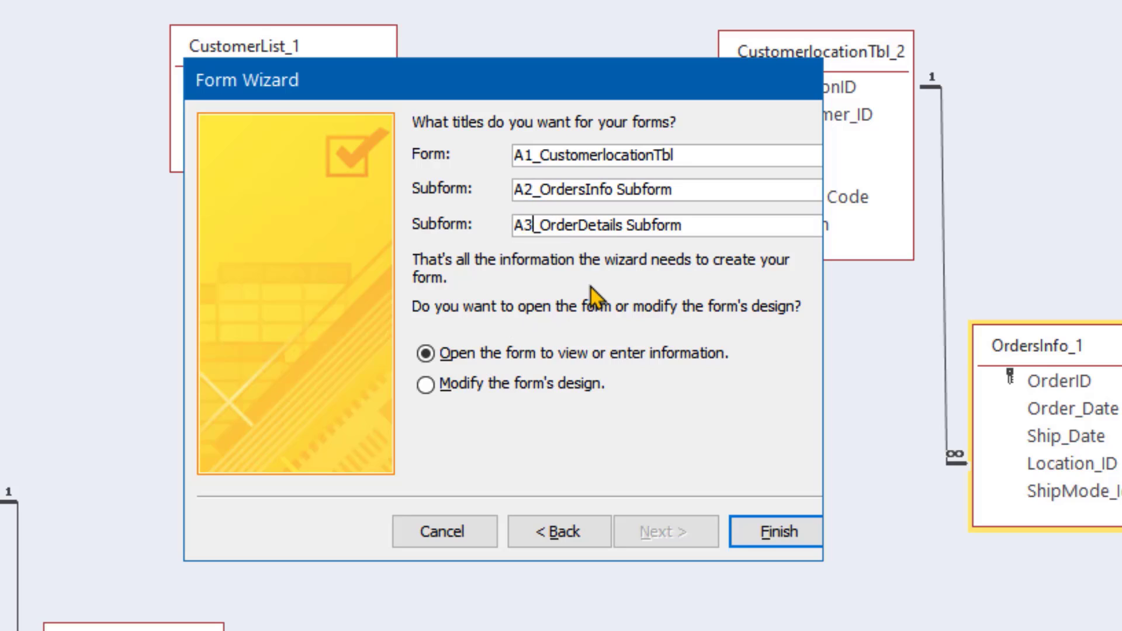
Remove the spaces from both subform titles, giving A2_OrdersInfoSubform and A3_OrderDetailsSubform, and finish creating the form.
{"action": "left_click", "coordinate": [613, 188]}
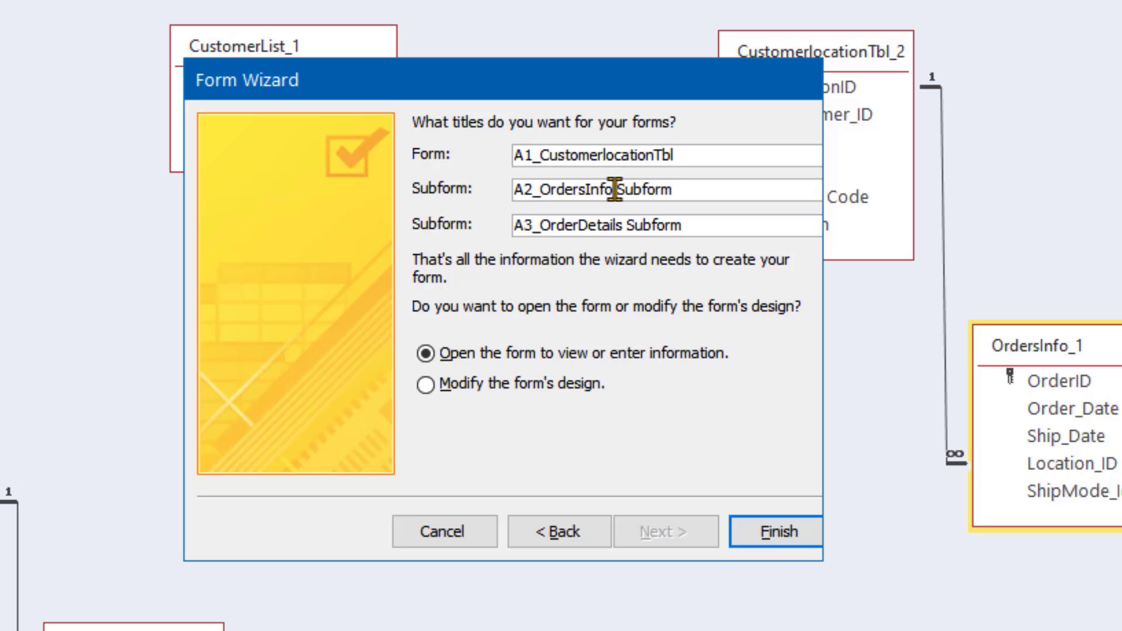
{"action": "key", "text": "Delete"}
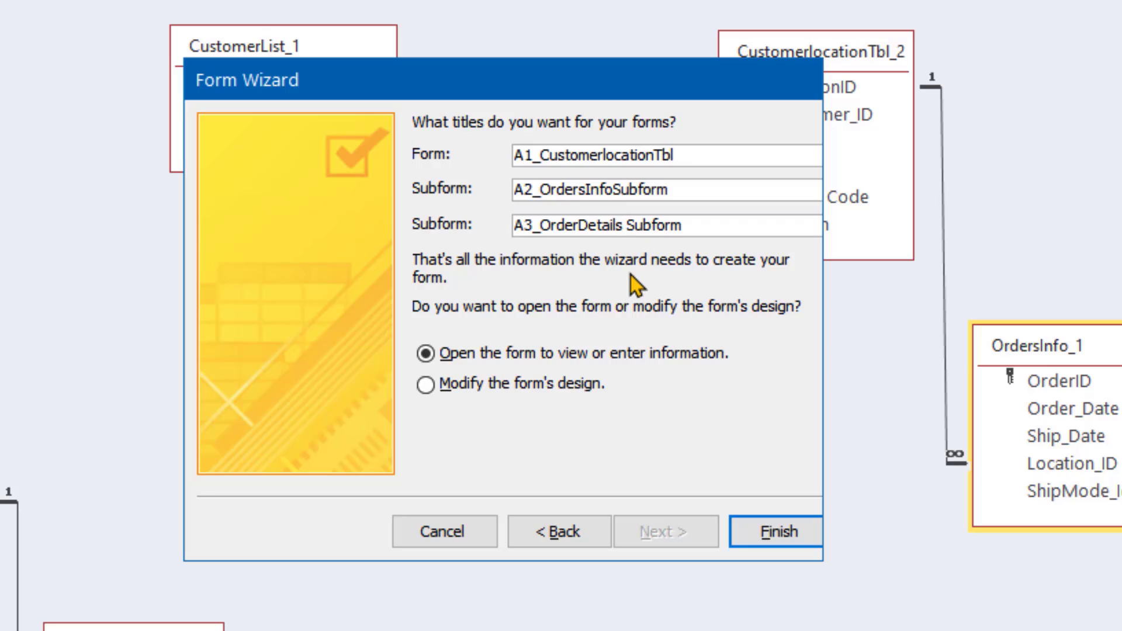
{"action": "key", "text": "Delete"}
{"action": "left_click", "coordinate": [752, 530]}
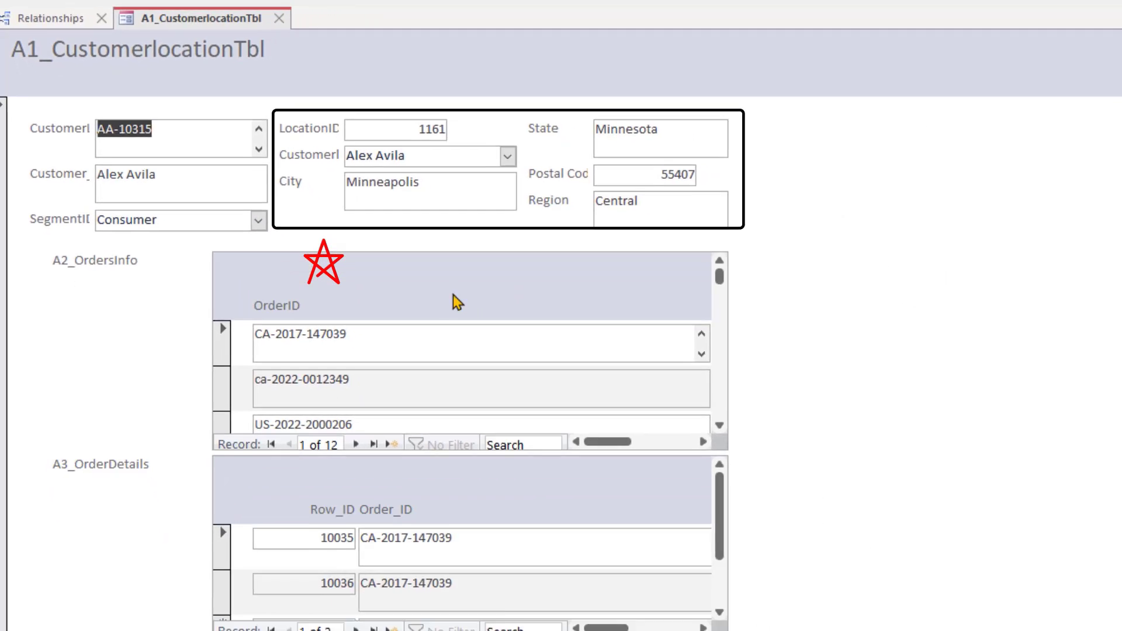
Test the generated form by selecting the second order and browsing the location records to compare their orders and order details.
{"action": "left_click", "coordinate": [586, 381]}
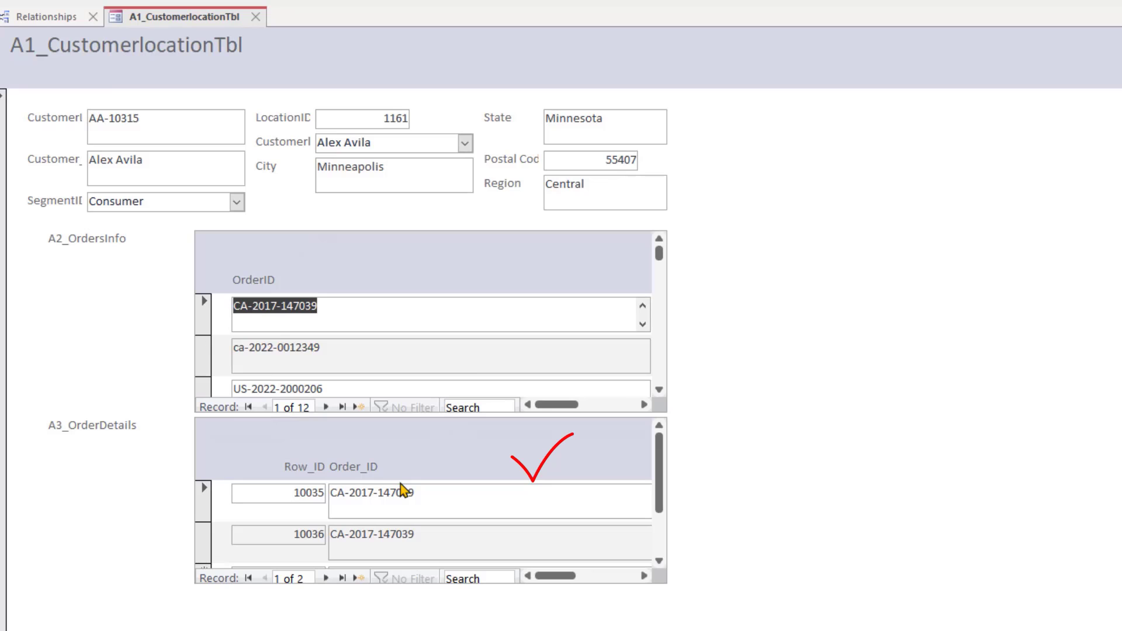
{"action": "left_click", "coordinate": [411, 356]}
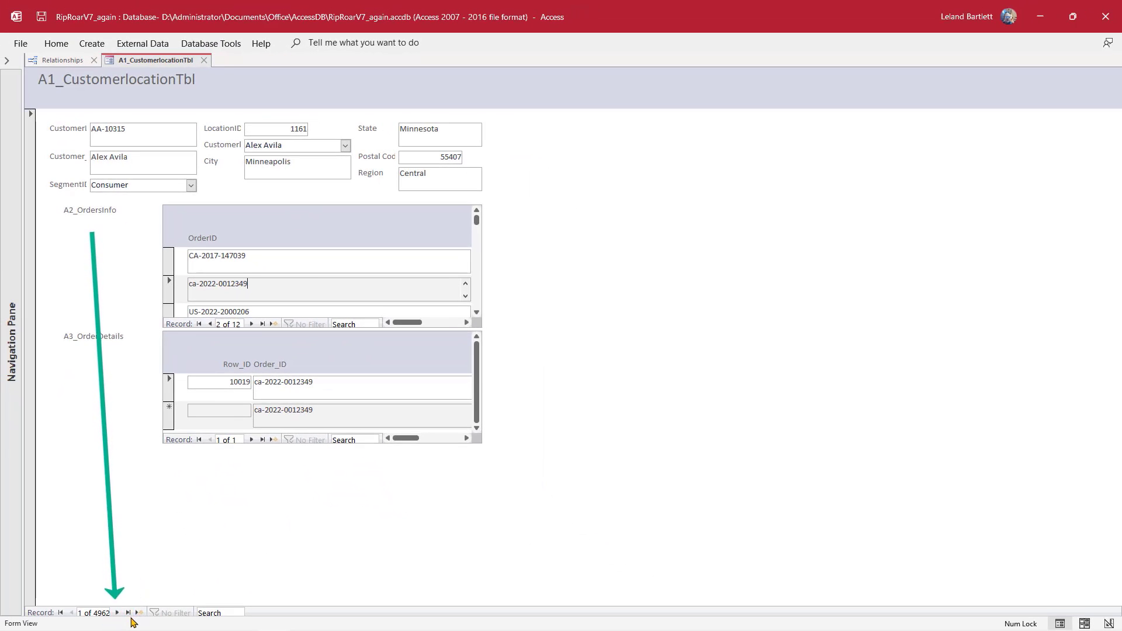
{"action": "left_click", "coordinate": [117, 613]}
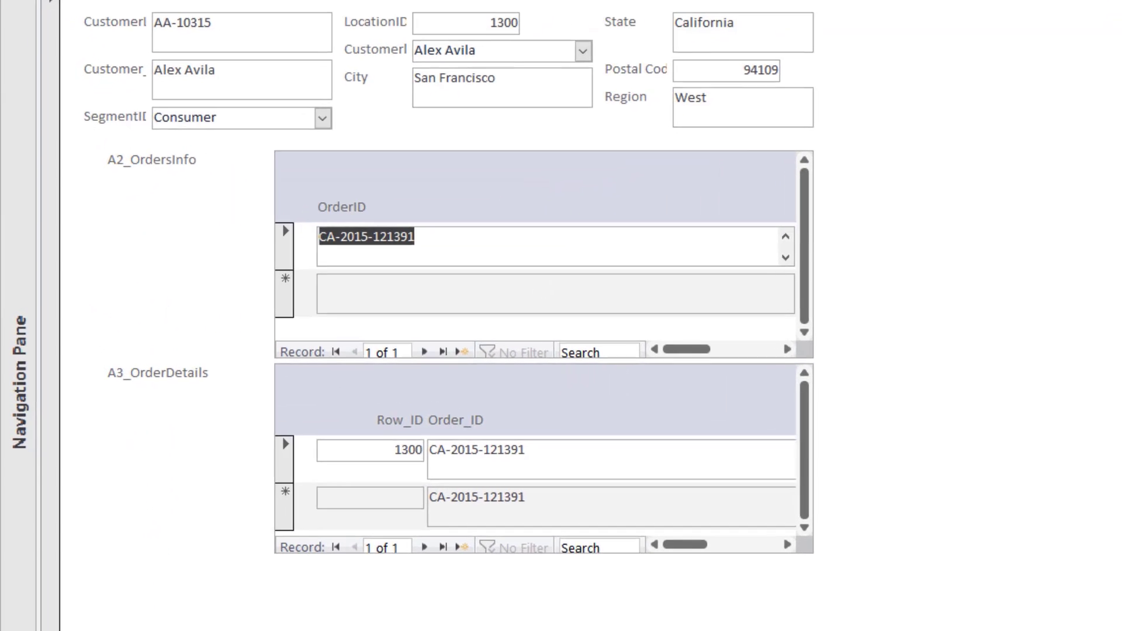
{"action": "key", "text": "Page_Down"}
{"action": "key", "text": "Page_Down"}
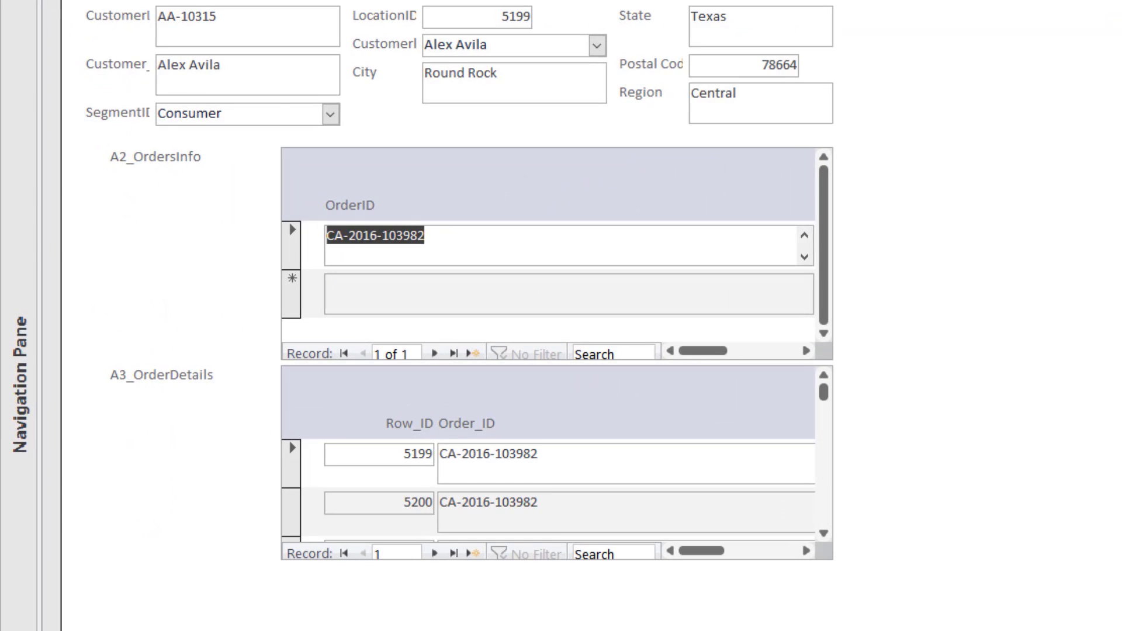
{"action": "left_click", "coordinate": [275, 72]}
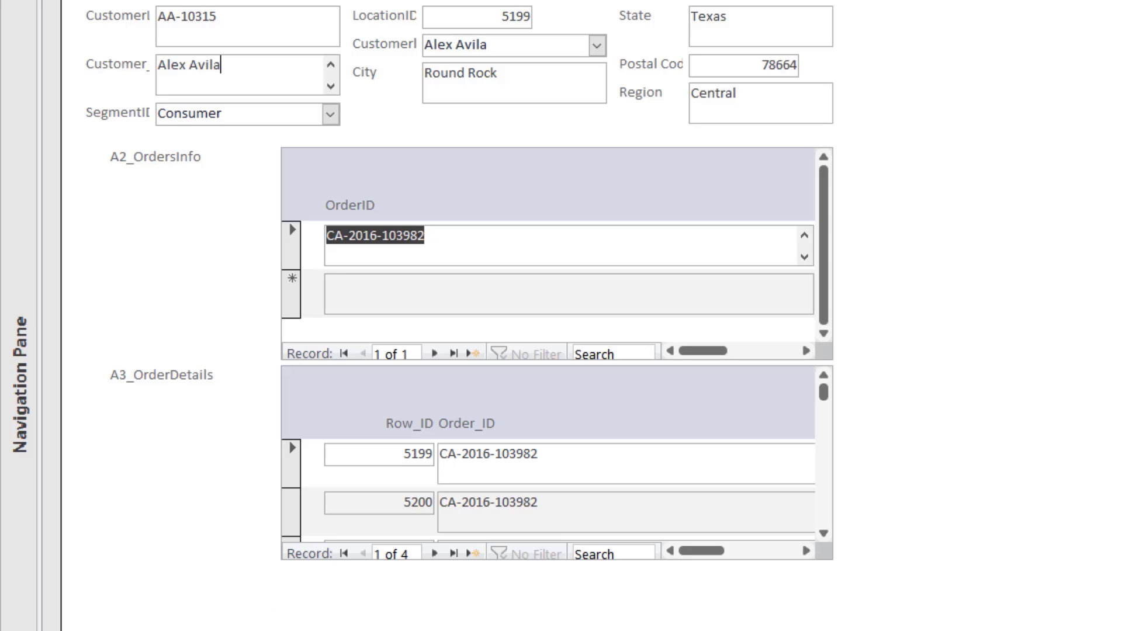
{"action": "key", "text": "Page_Down"}
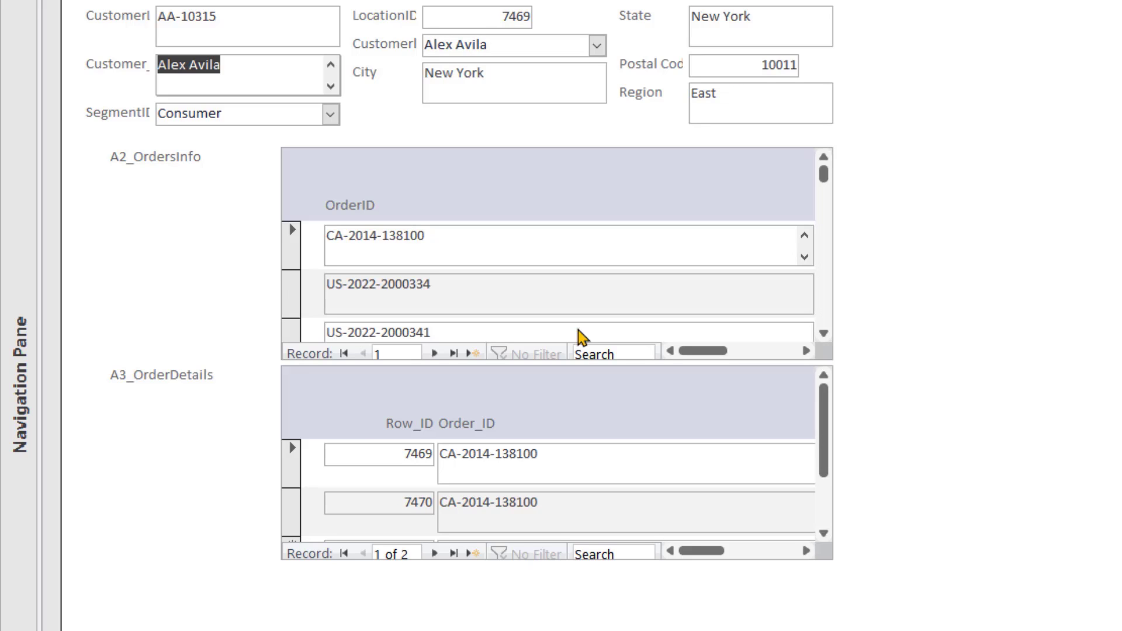
{"action": "left_click", "coordinate": [555, 89]}
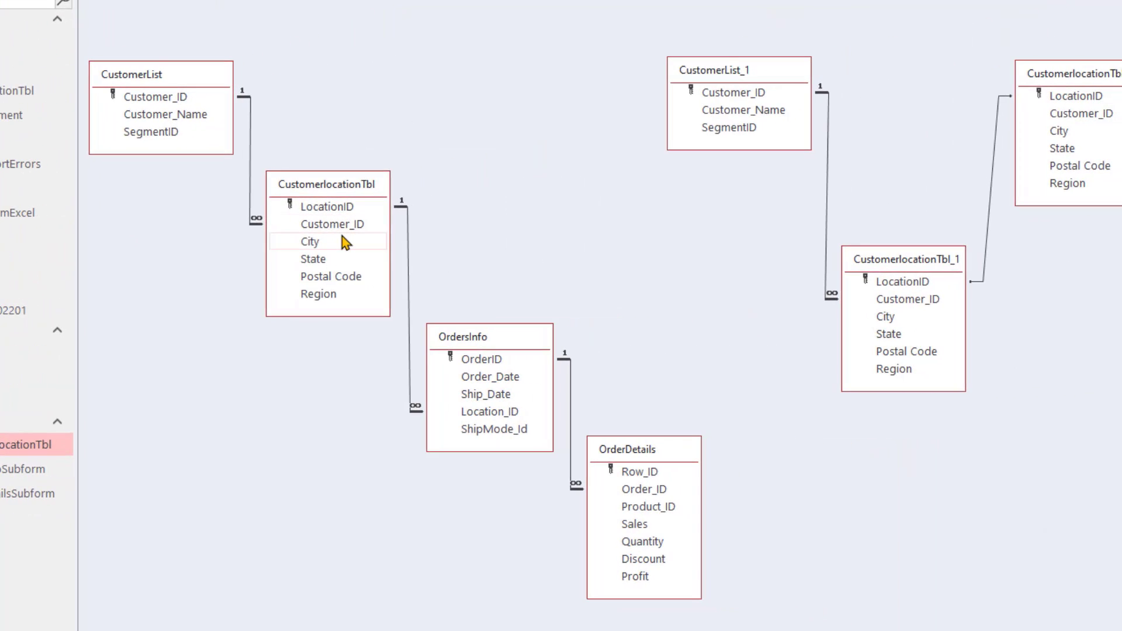
Trace the one-to-many chain from CustomerList through CustomerlocationTbl and OrdersInfo to OrderDetails in the relationships diagram.
{"action": "left_click", "coordinate": [390, 234]}
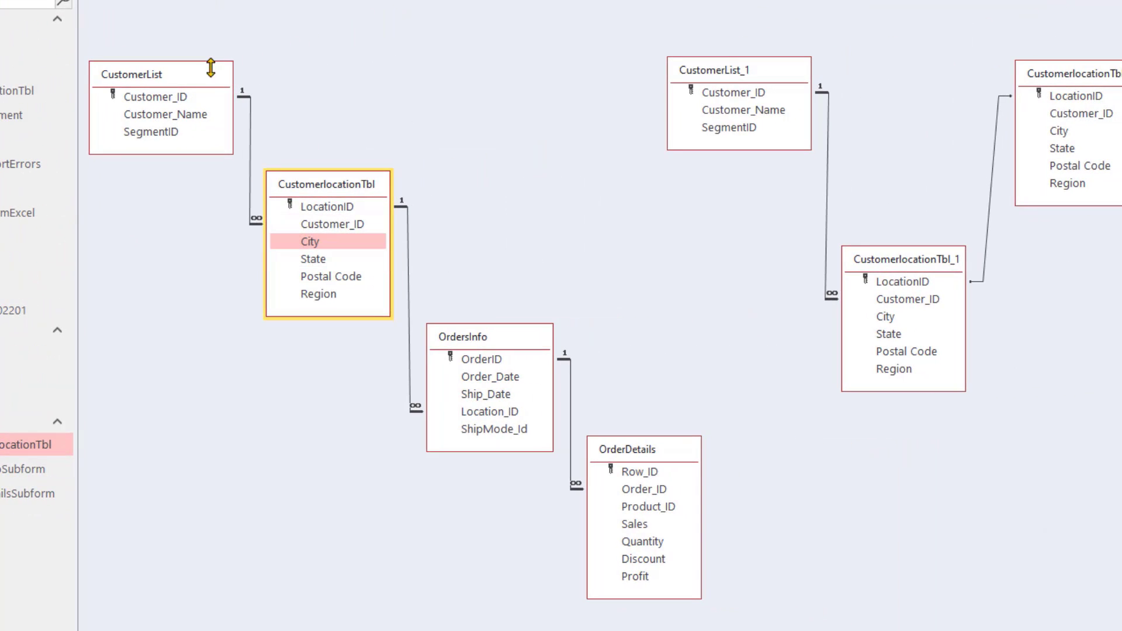
{"action": "left_click_drag", "start_coordinate": [202, 114], "coordinate": [468, 337]}
{"action": "left_click", "coordinate": [490, 376]}
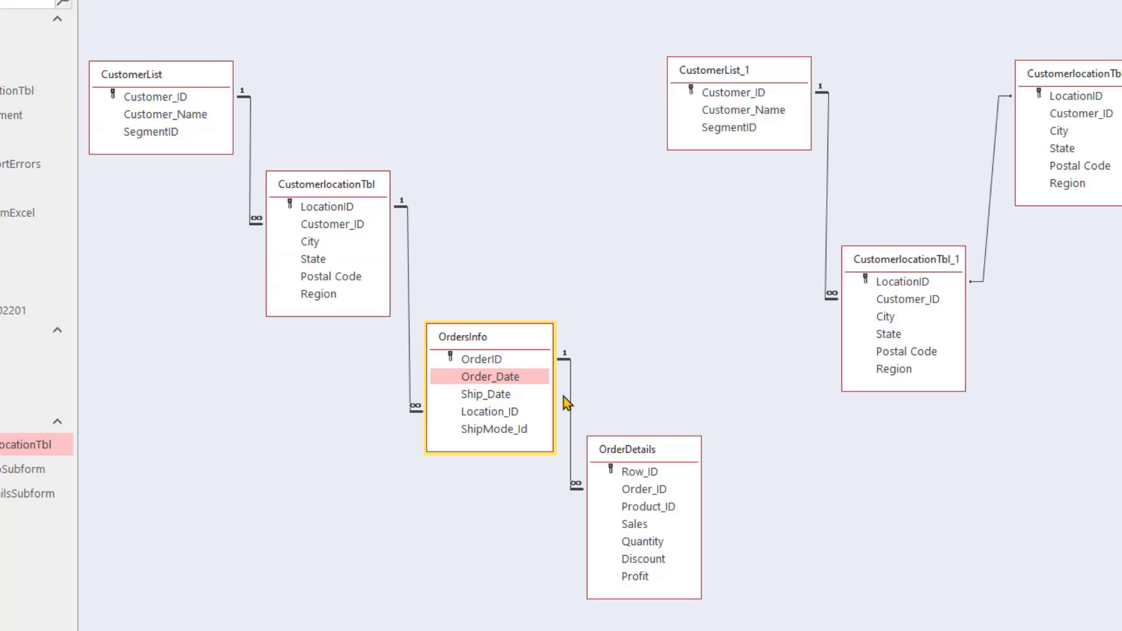
{"action": "left_click", "coordinate": [615, 443]}
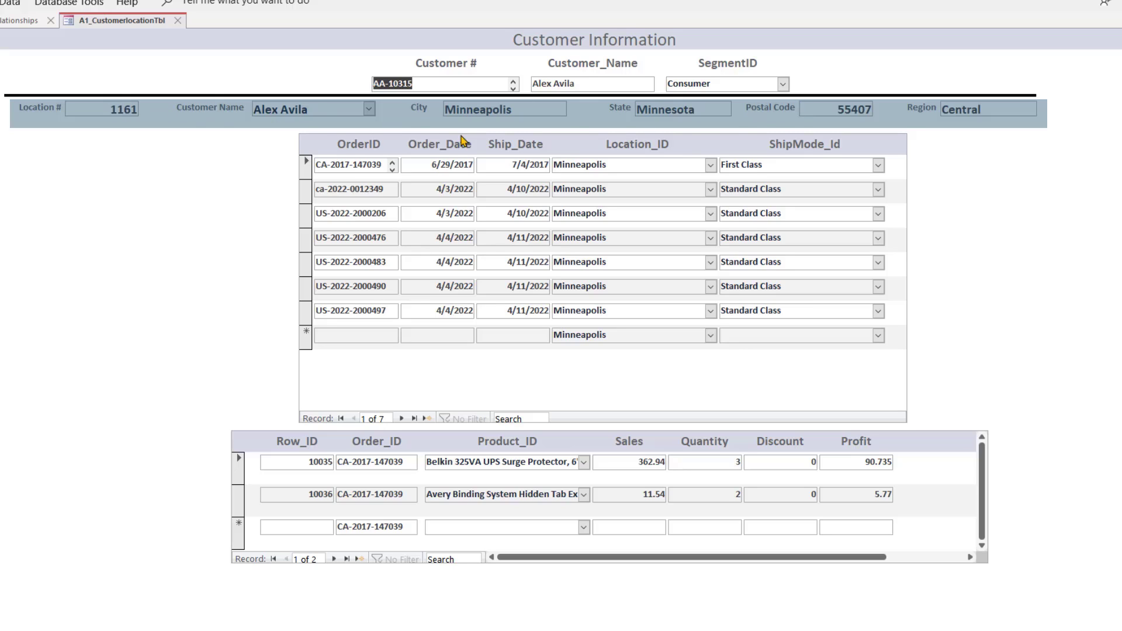
Browse forward and back through the location records on the Customer Information form, comparing each location's orders and order details.
{"action": "left_click", "coordinate": [349, 146]}
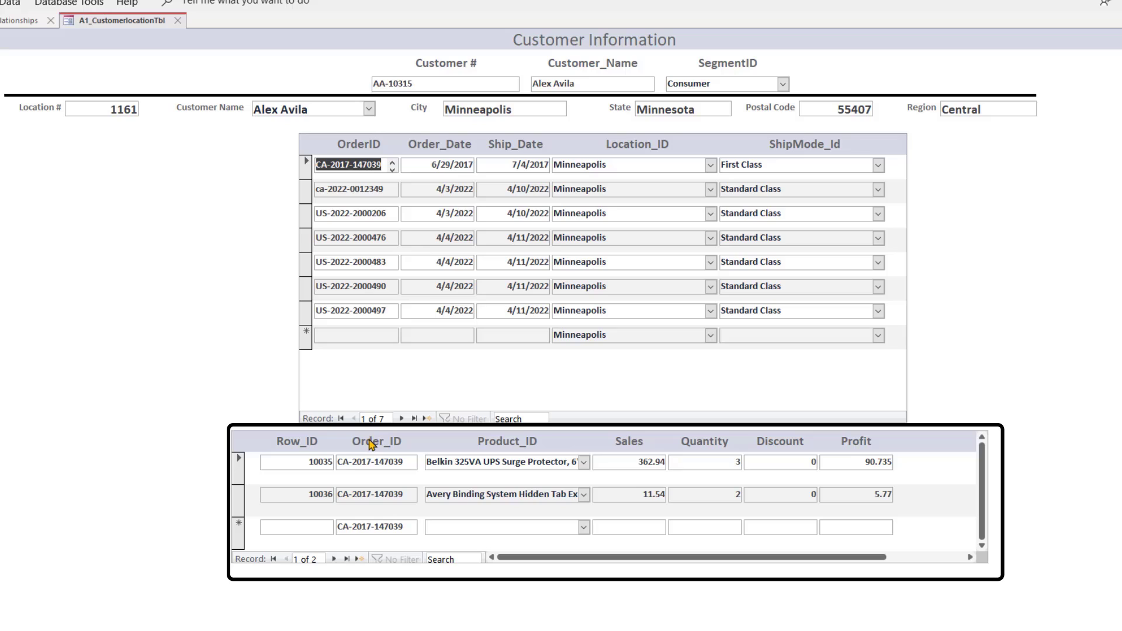
{"action": "left_click", "coordinate": [371, 444]}
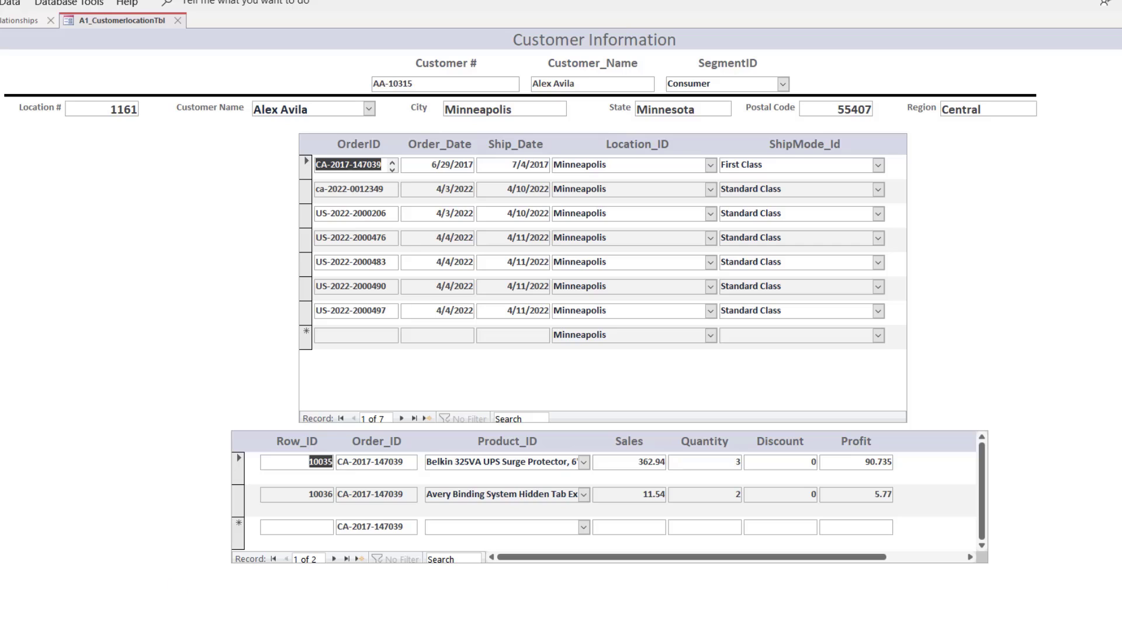
{"action": "key", "text": "Page_Down"}
{"action": "key", "text": "Page_Down"}
{"action": "key", "text": "Page_Down"}
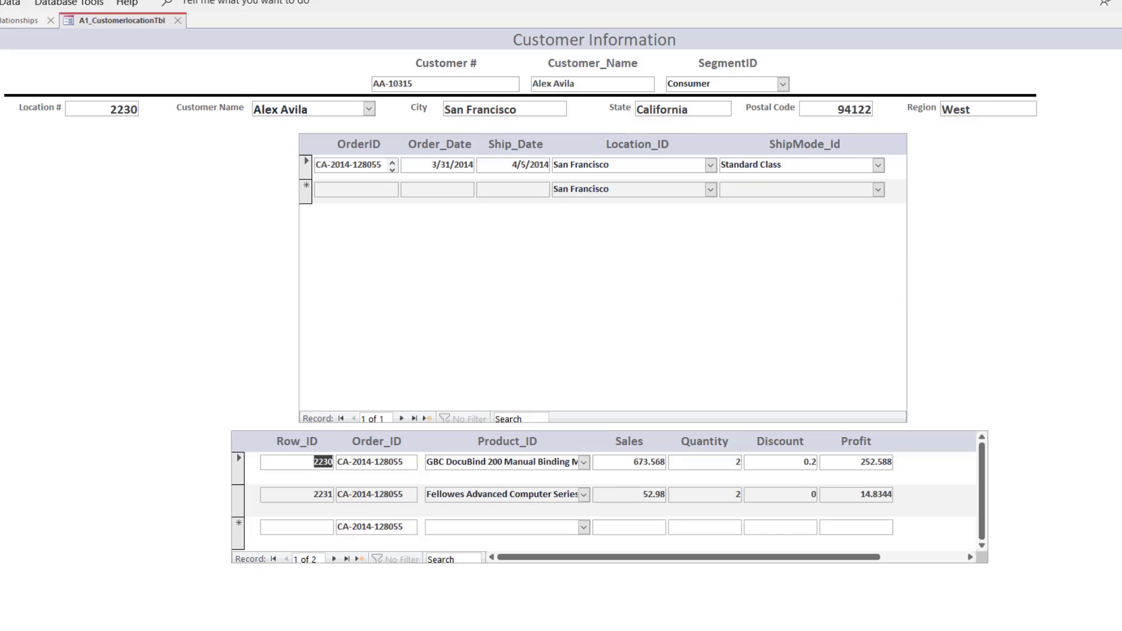
{"action": "key", "text": "Page_Down"}
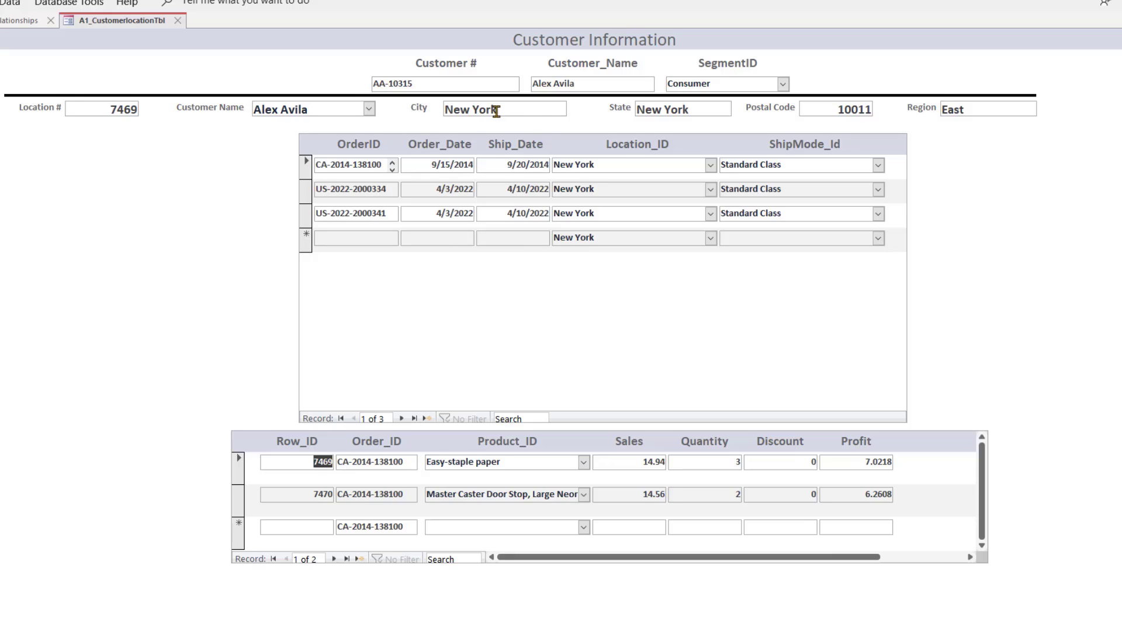
{"action": "key", "text": "Page_Down"}
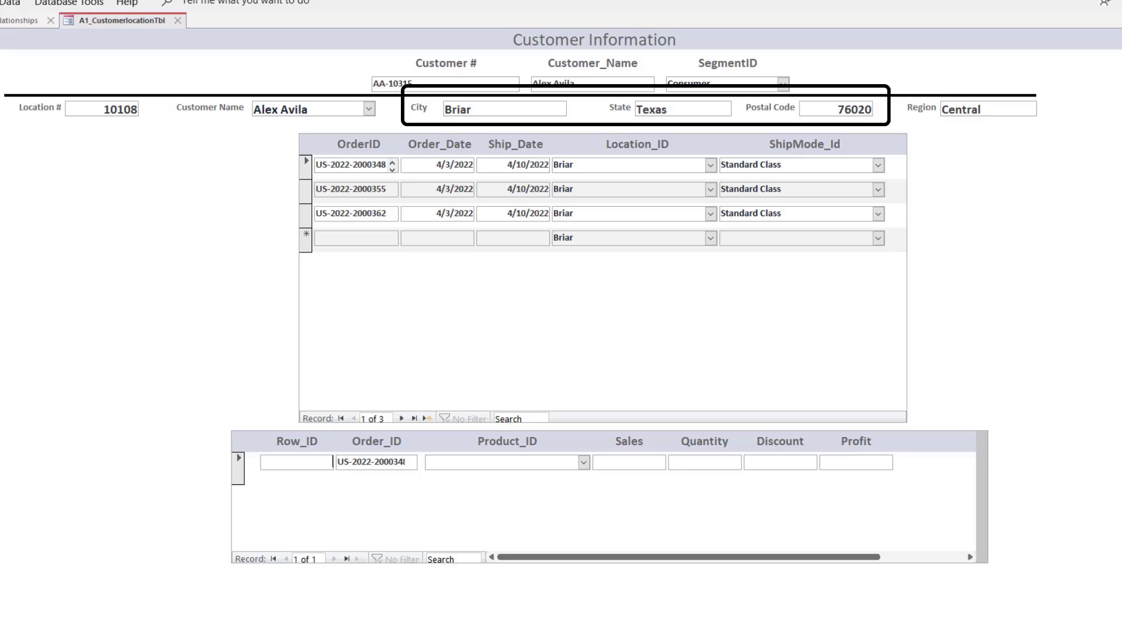
{"action": "key", "text": "Page_Up"}
{"action": "key", "text": "Page_Up"}
{"action": "key", "text": "Page_Up"}
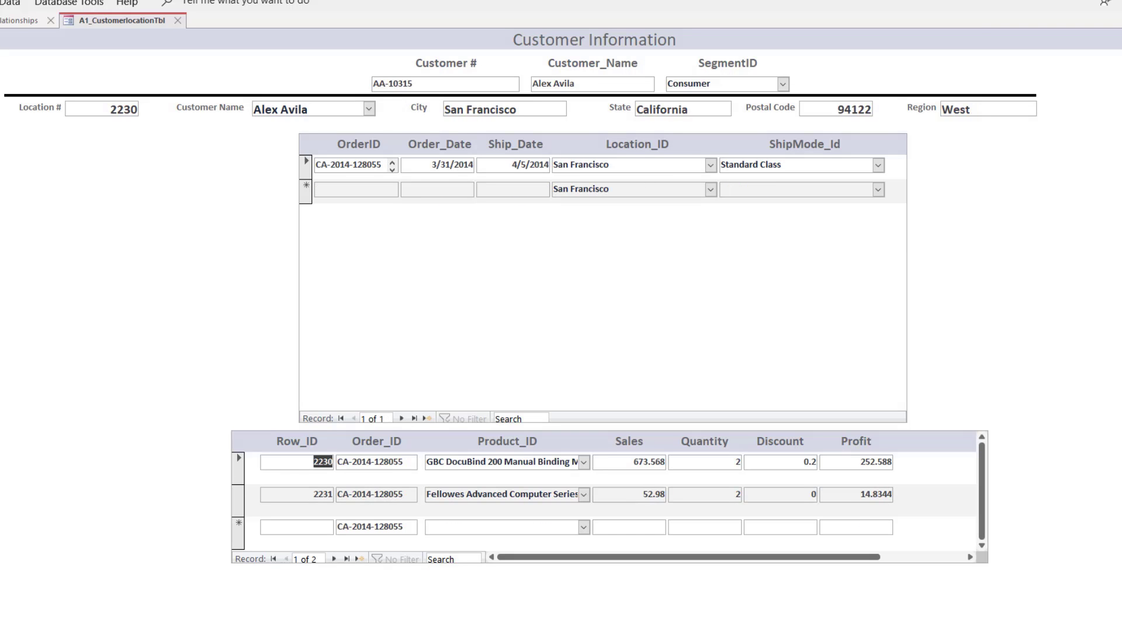
{"action": "key", "text": "Page_Down"}
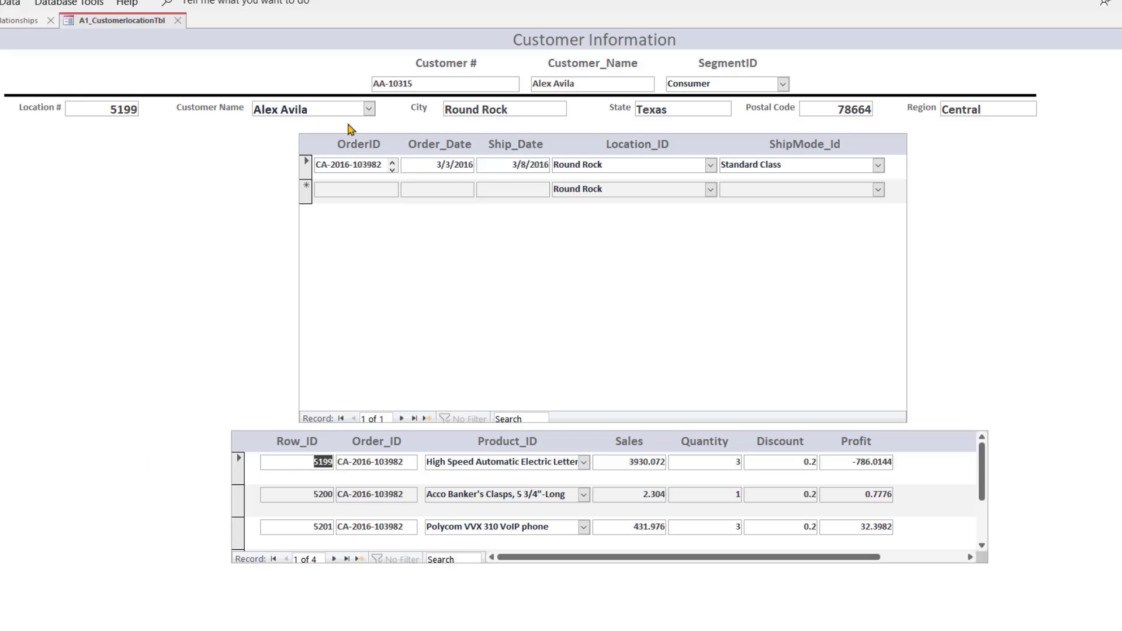
Check the tab order of the main form from Customer # to the location's Customer Name, and compare the OrderID with its details.
{"action": "left_click", "coordinate": [392, 83]}
{"action": "key", "text": "Tab"}
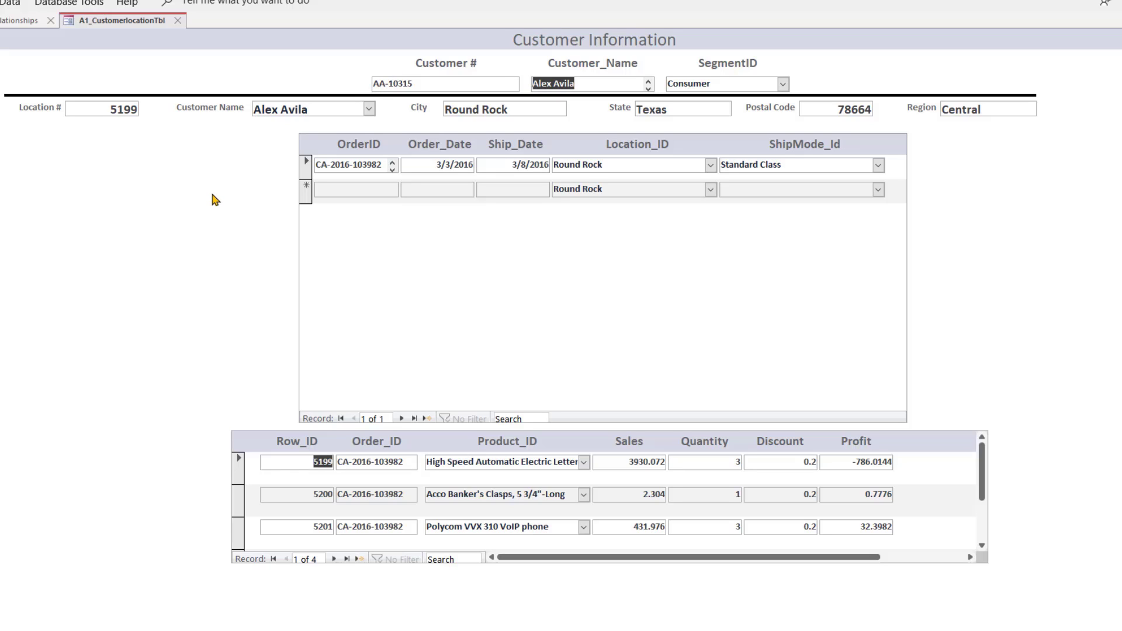
{"action": "key", "text": "Tab"}
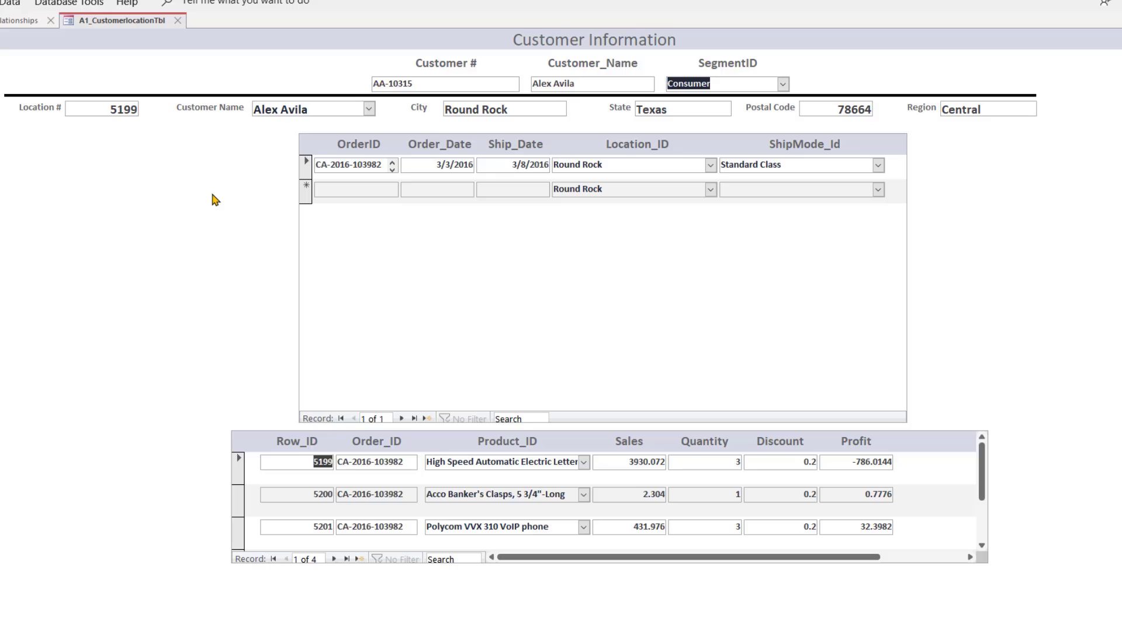
{"action": "key", "text": "Tab"}
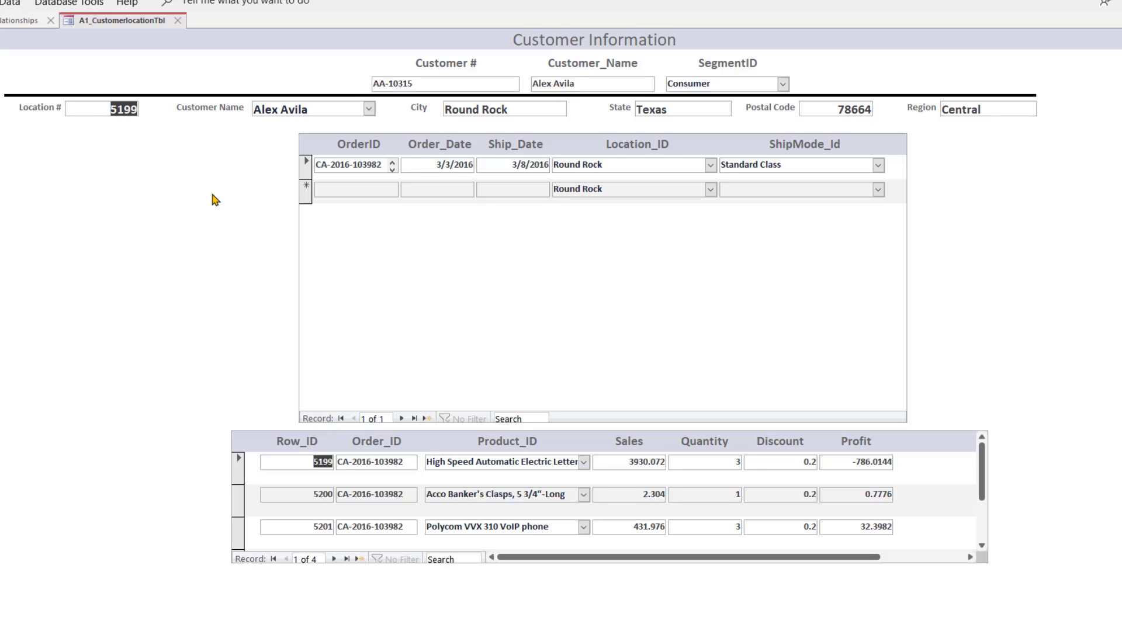
{"action": "key", "text": "Tab"}
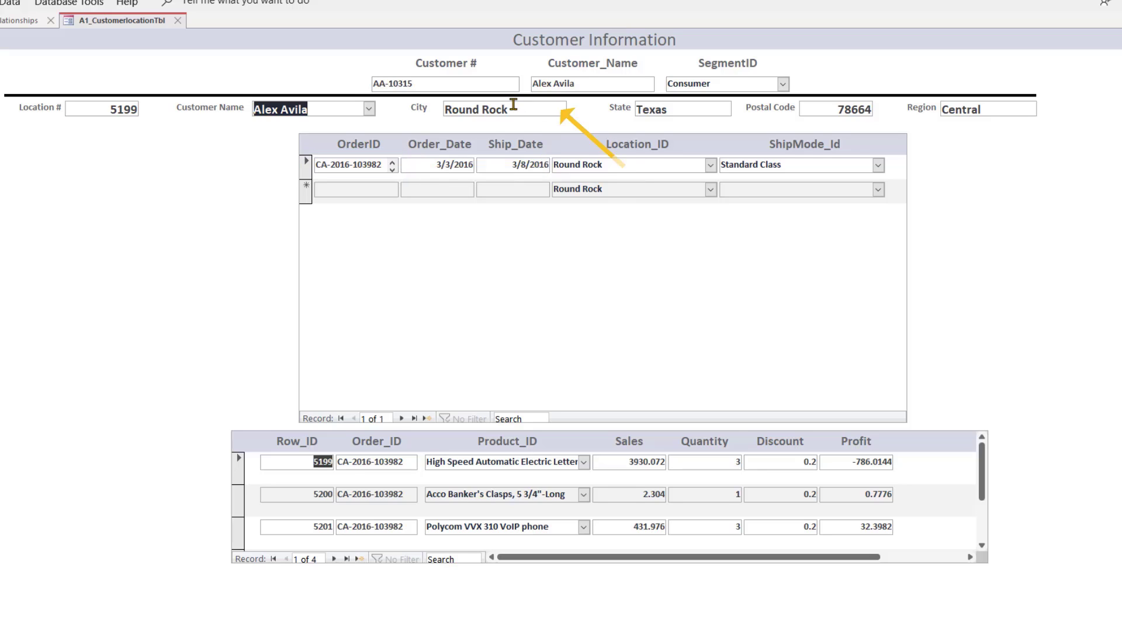
{"action": "left_click", "coordinate": [367, 165]}
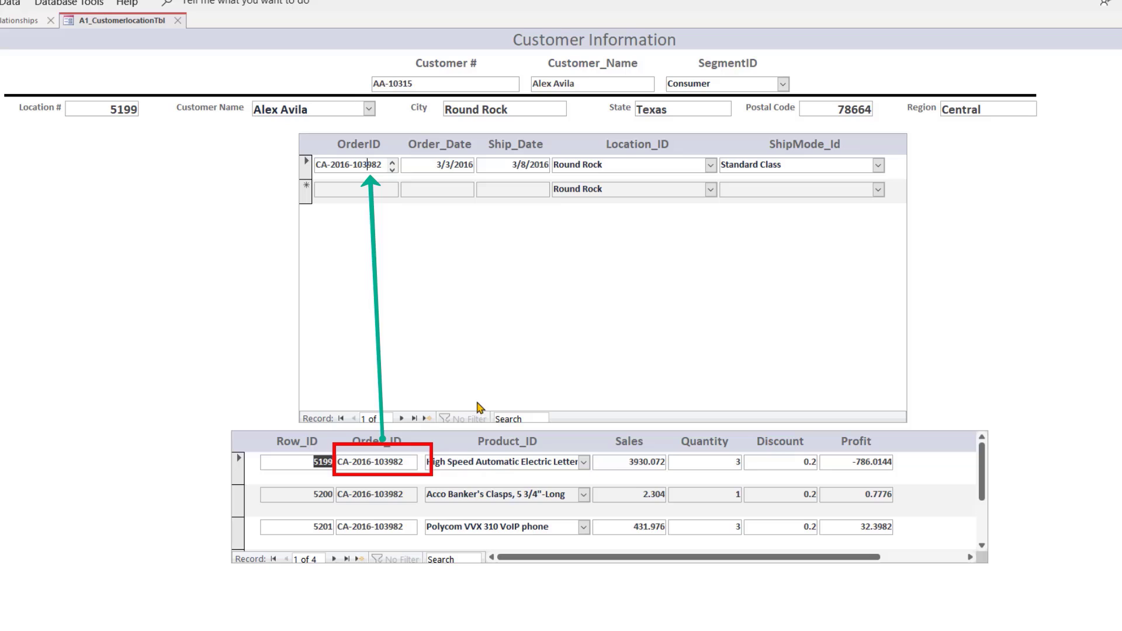
Check the tab order from City through Region and across the first order row of the orders subform.
{"action": "left_click", "coordinate": [509, 110]}
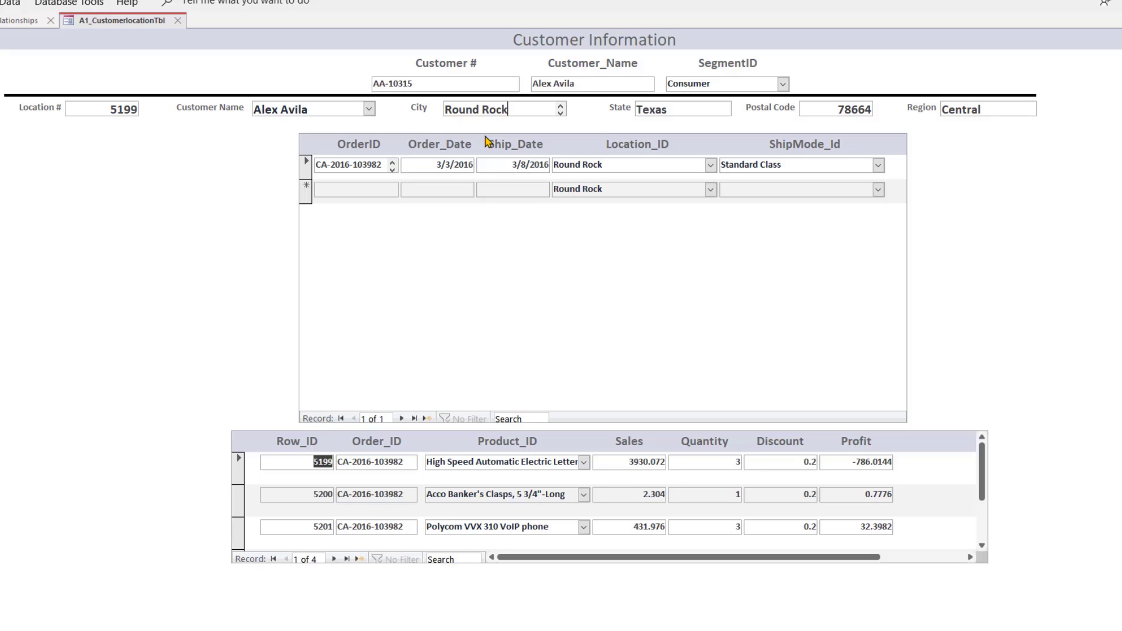
{"action": "key", "text": "Tab"}
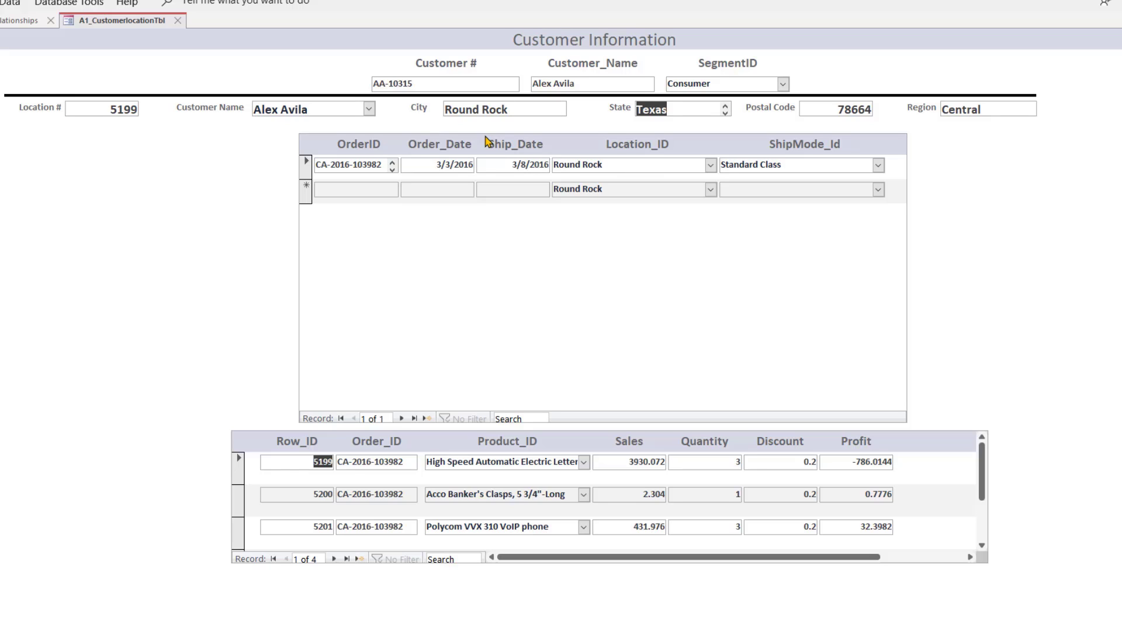
{"action": "key", "text": "Tab"}
{"action": "key", "text": "Tab"}
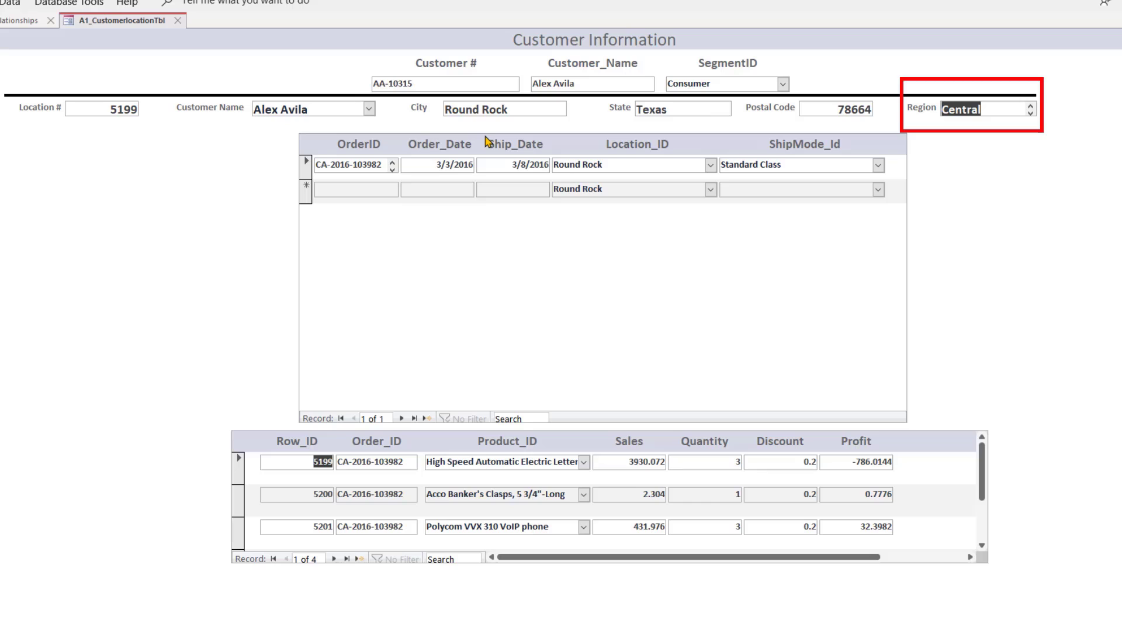
{"action": "key", "text": "Tab"}
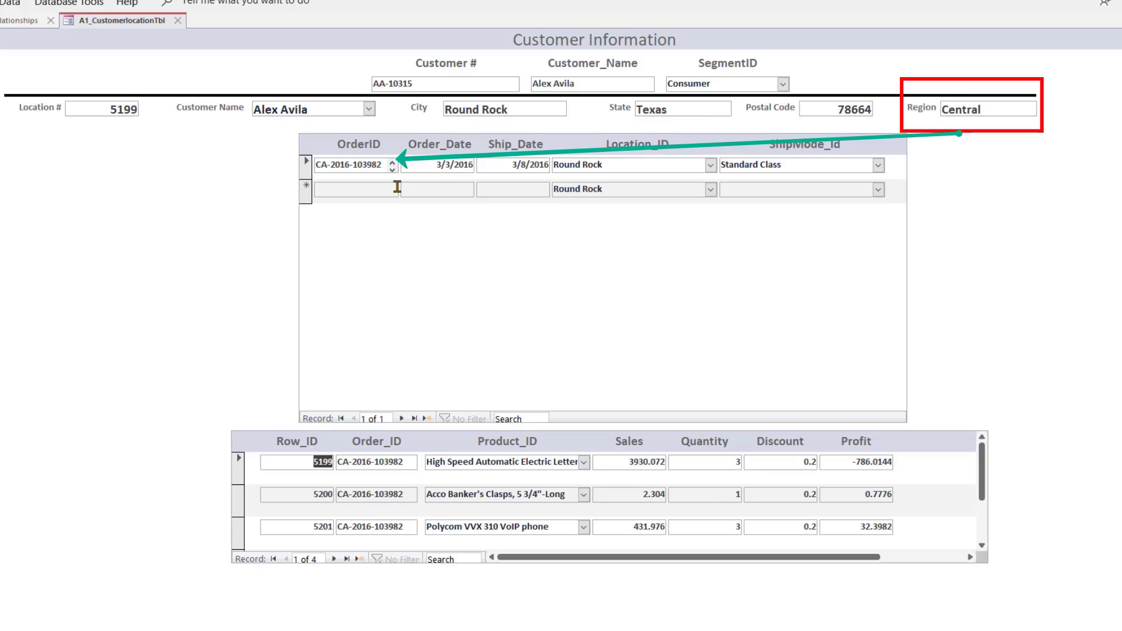
{"action": "key", "text": "Tab"}
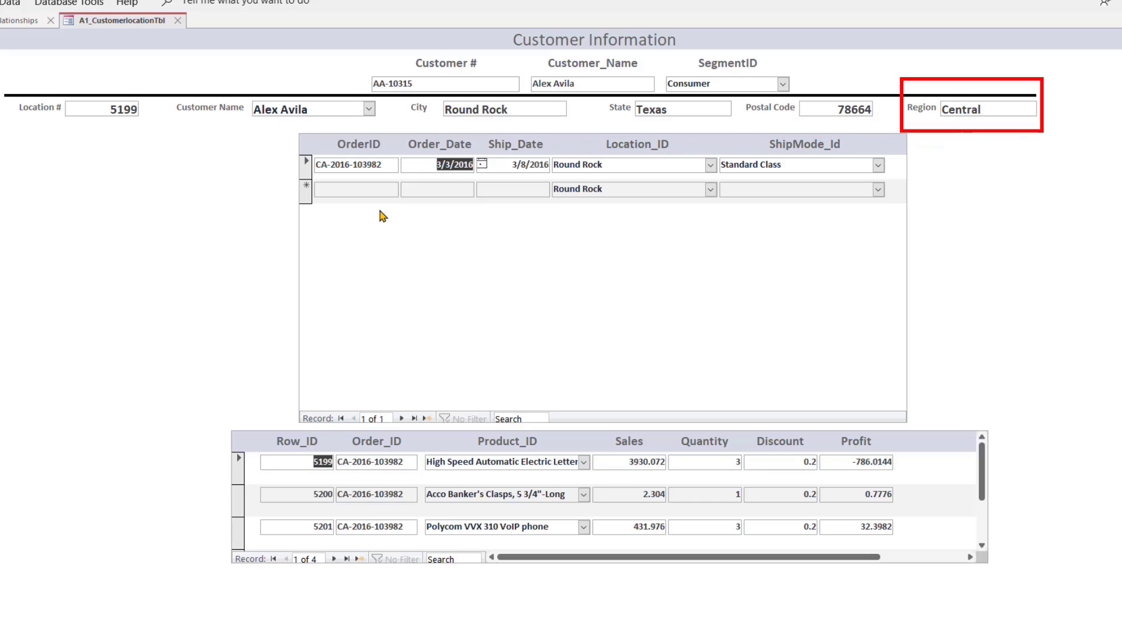
{"action": "key", "text": "Tab"}
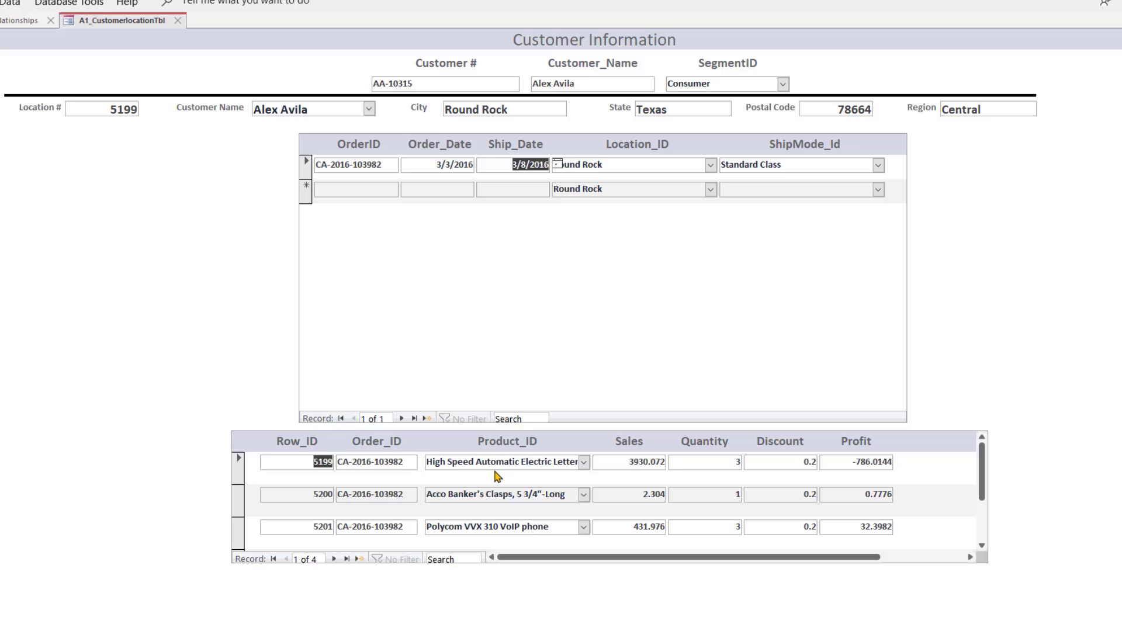
{"action": "key", "text": "Tab"}
{"action": "key", "text": "Tab"}
{"action": "key", "text": "Tab"}
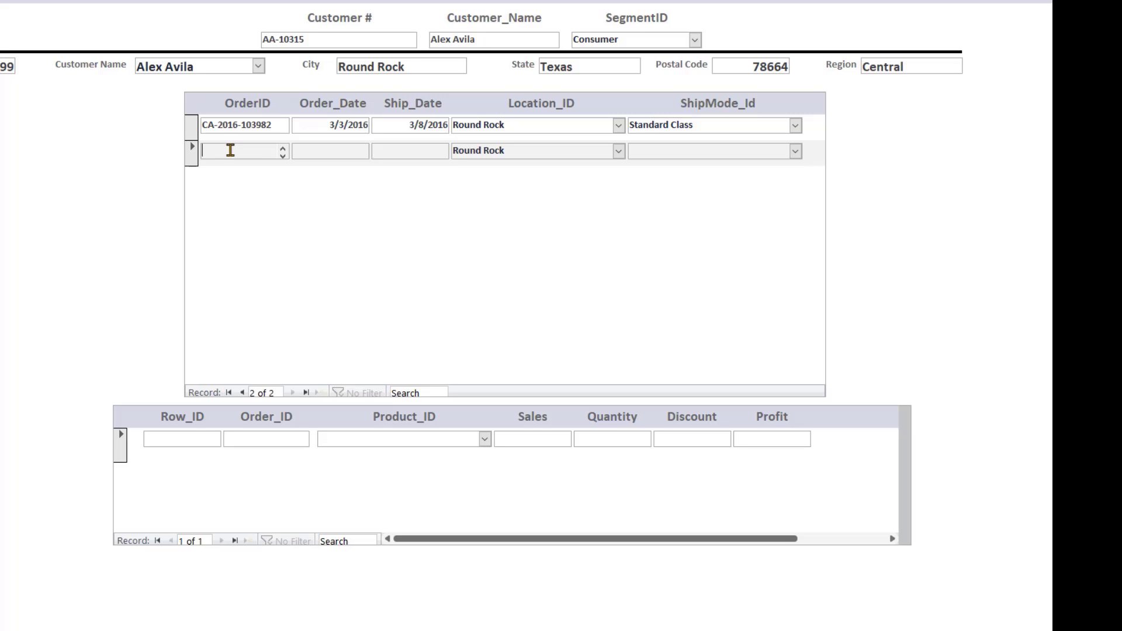
Return to the existing order and recheck the tab order from its OrderID to the blank new order row.
{"action": "left_click", "coordinate": [206, 433]}
{"action": "left_click", "coordinate": [267, 125]}
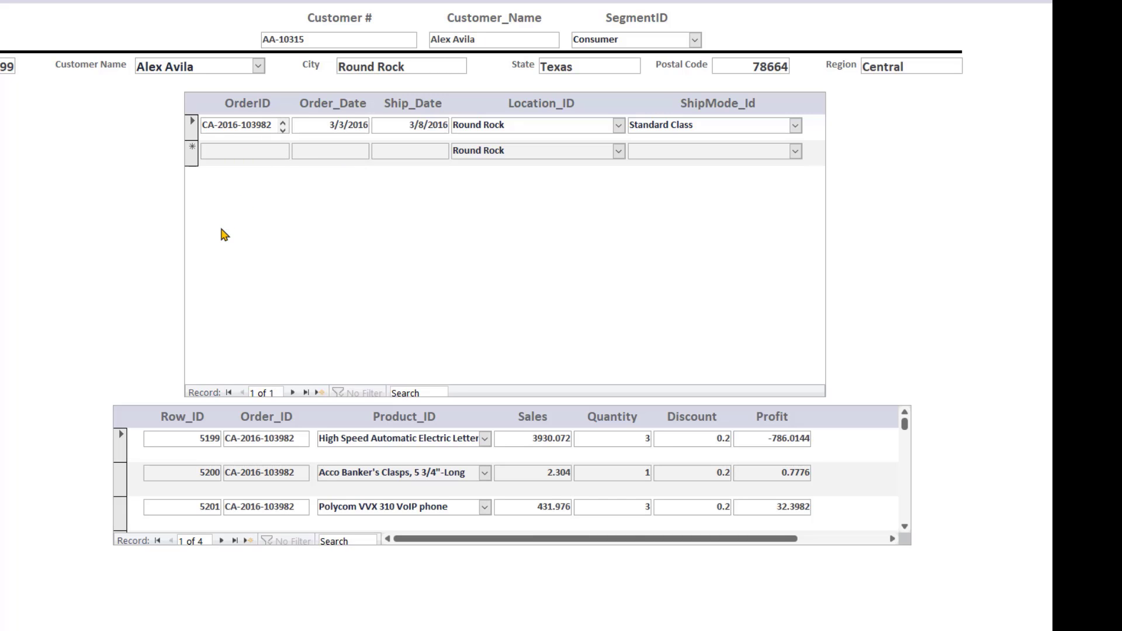
{"action": "key", "text": "Tab"}
{"action": "key", "text": "Tab"}
{"action": "key", "text": "Tab"}
{"action": "key", "text": "Tab"}
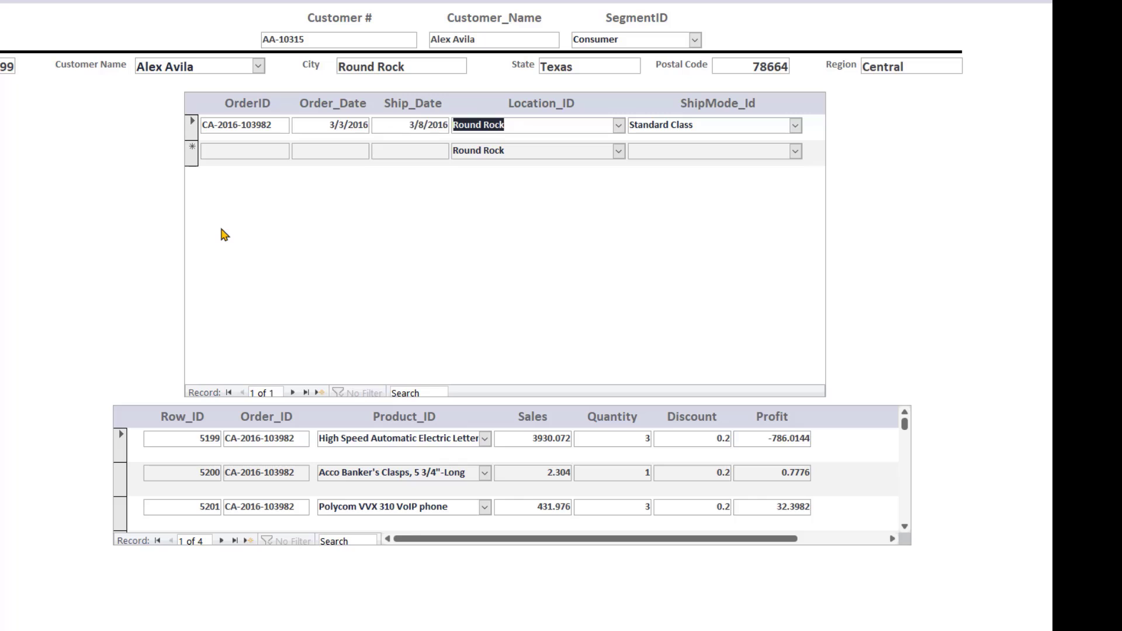
{"action": "key", "text": "Tab"}
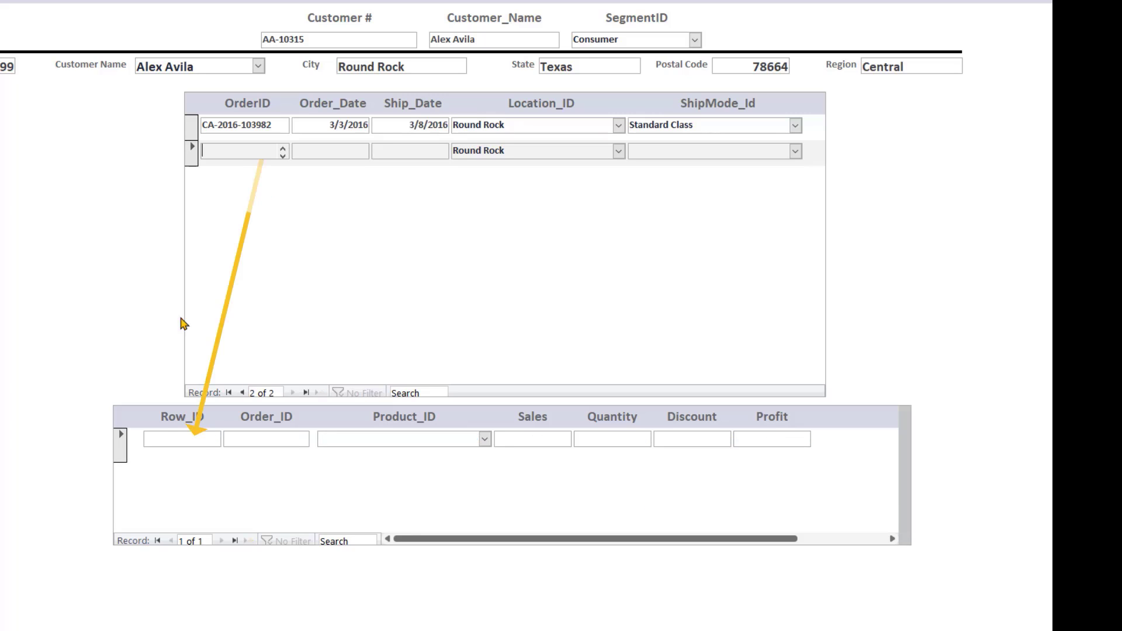